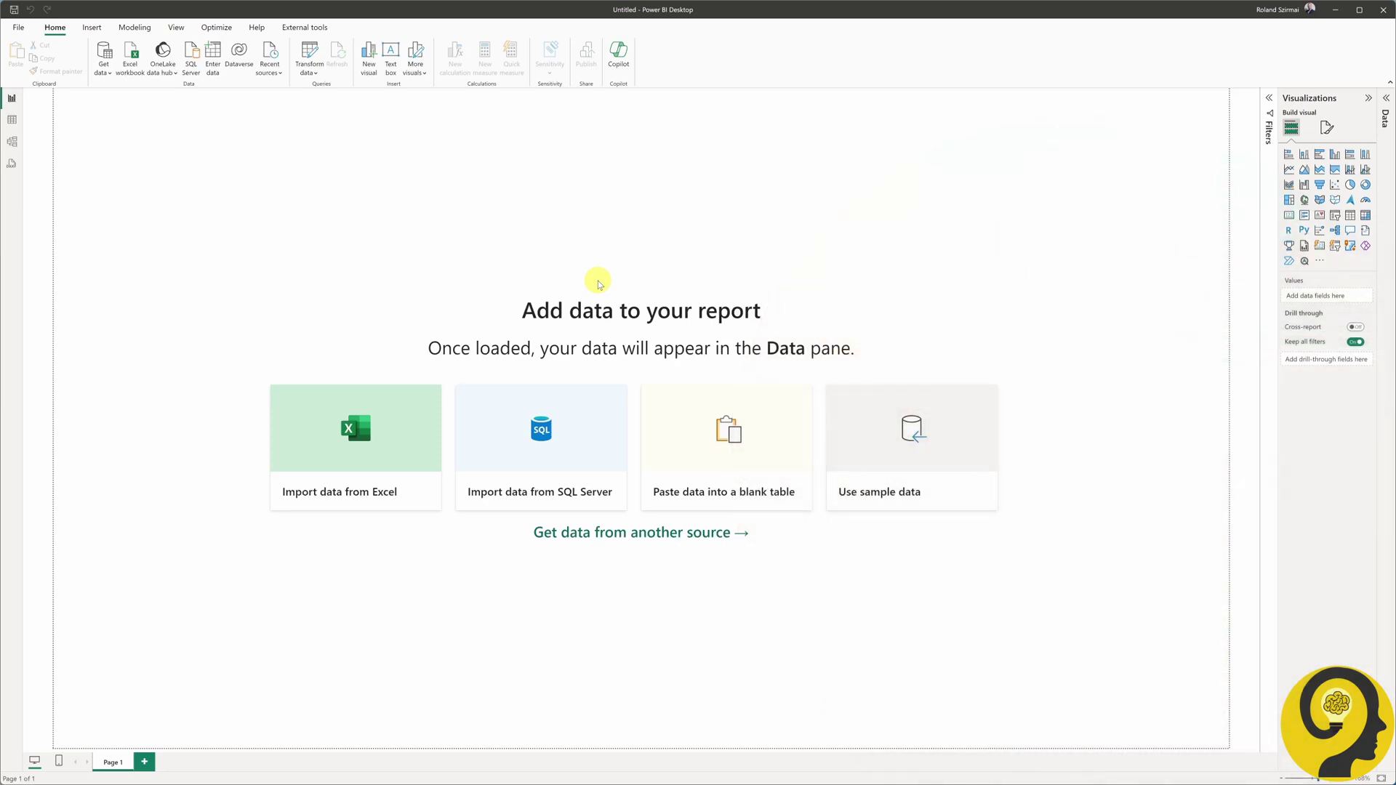
# Step: Import Raw Data.csv through Text/CSV and send it to the Power Query Editor
pyautogui.click(109, 73)
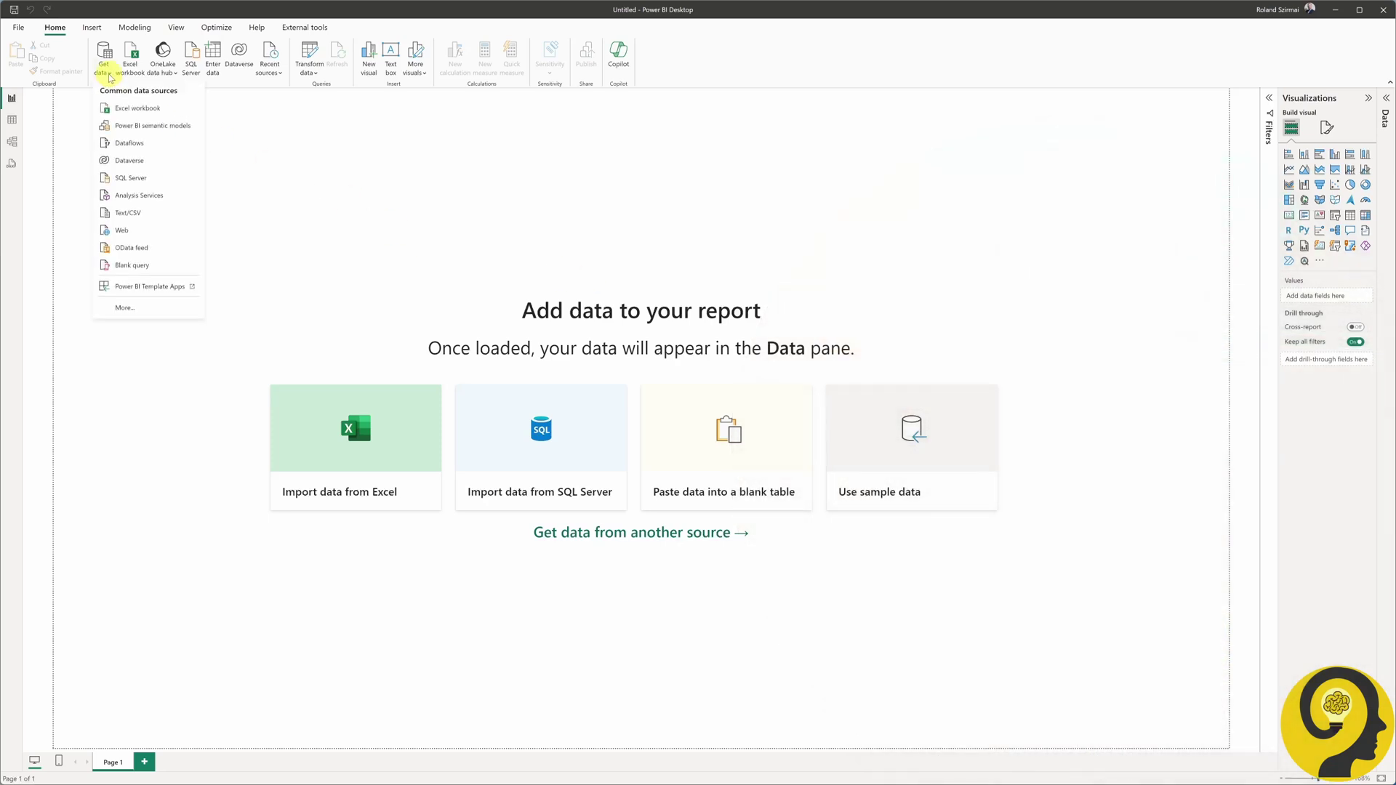
pyautogui.click(128, 212)
pyautogui.doubleClick(116, 81)
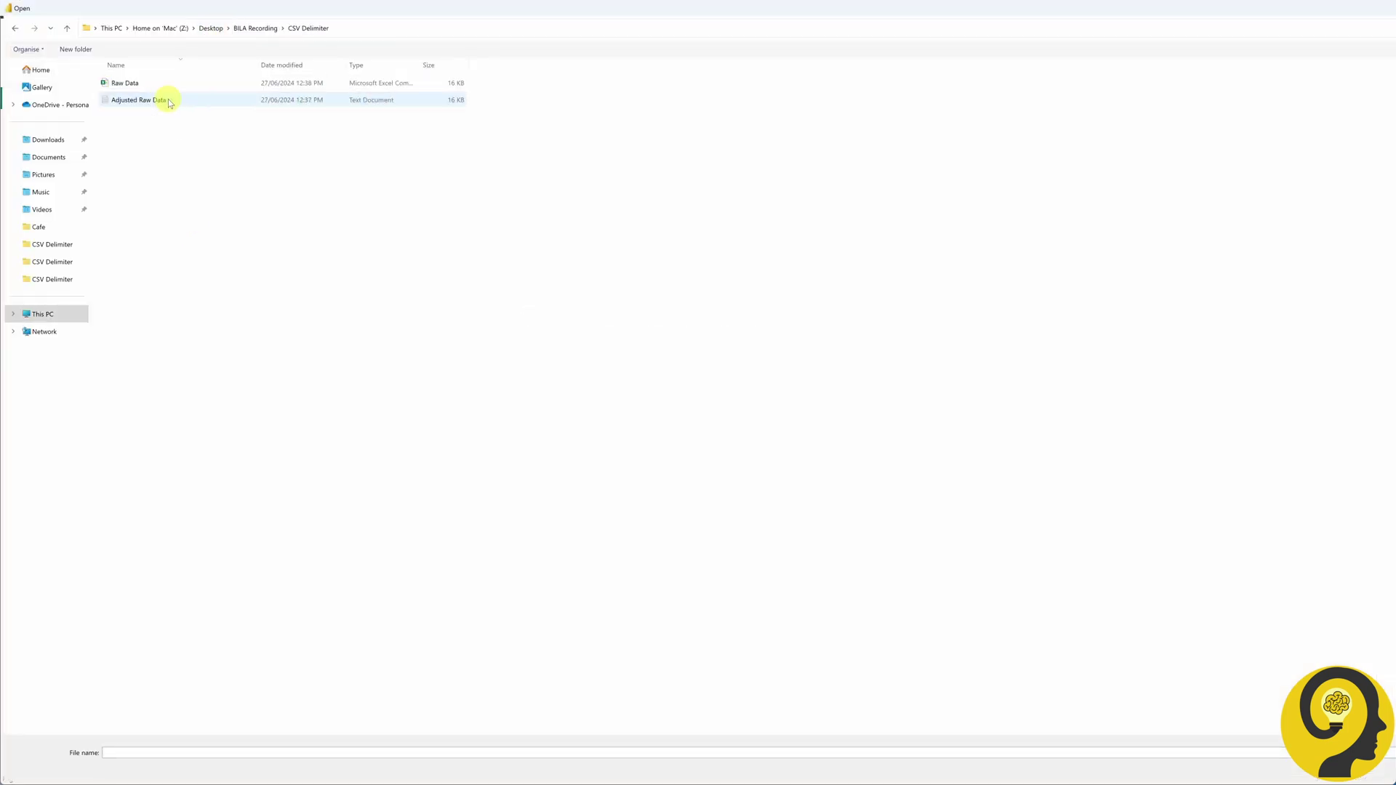
pyautogui.doubleClick(162, 96)
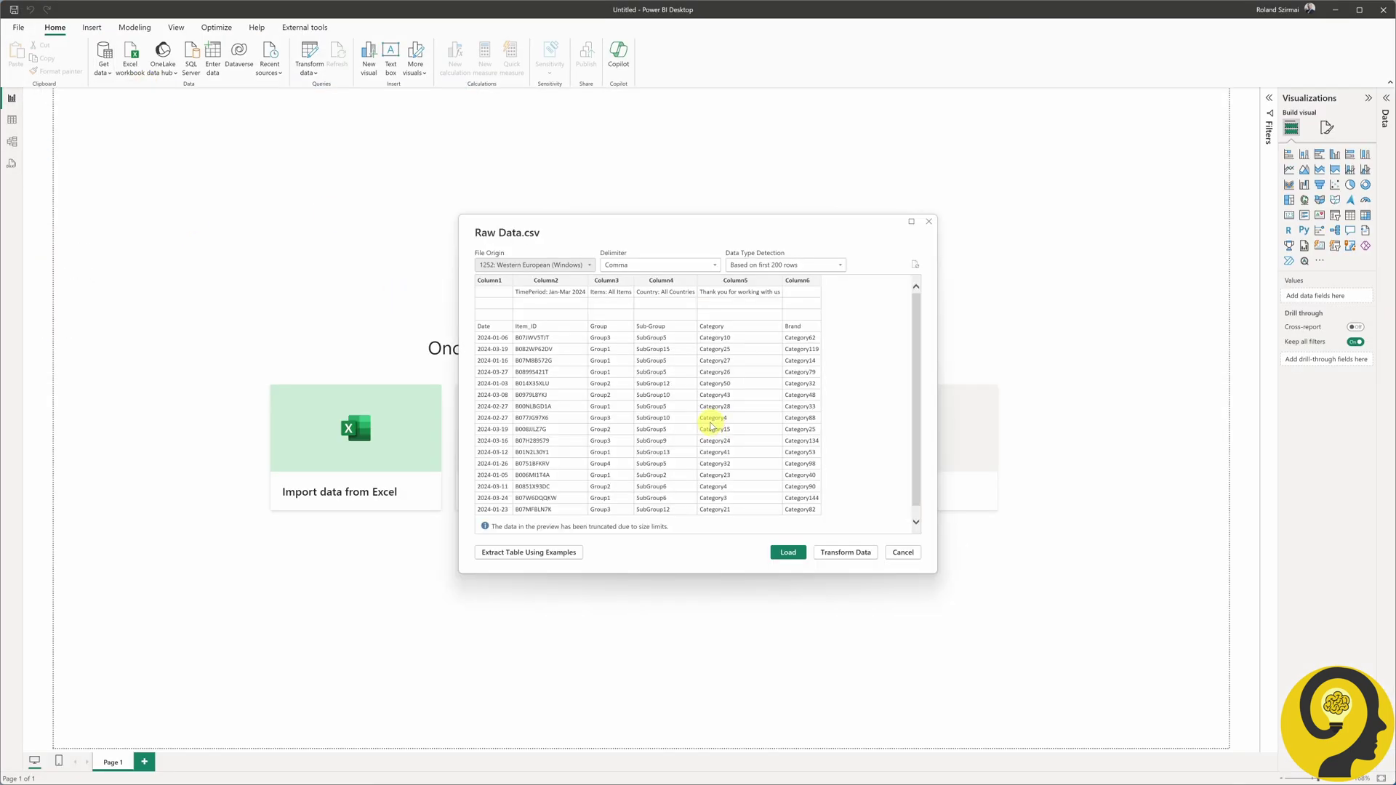
pyautogui.click(832, 553)
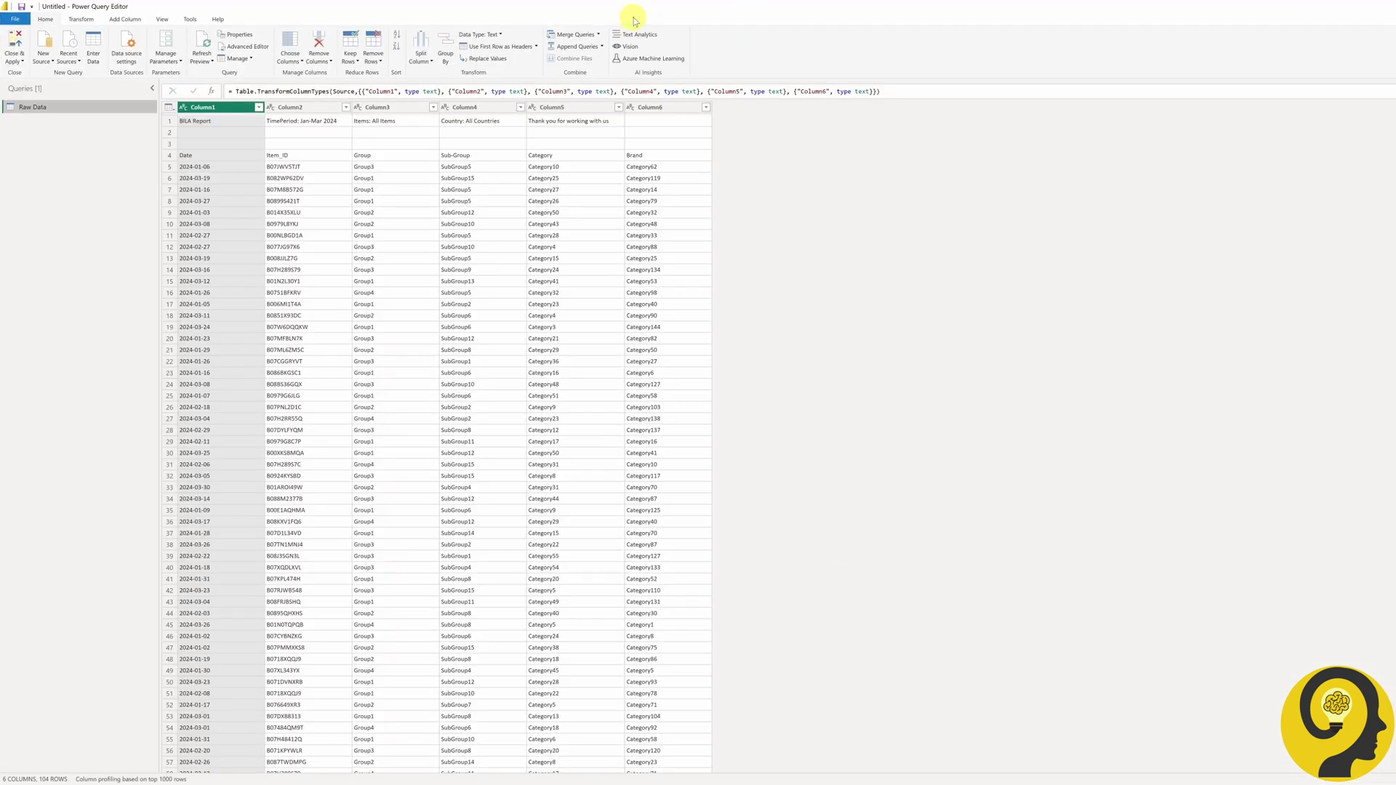
# Step: Enlarge the editor window and remove the automatic Changed Type step
pyautogui.moveTo(630, 19); pyautogui.dragTo(538, 4)
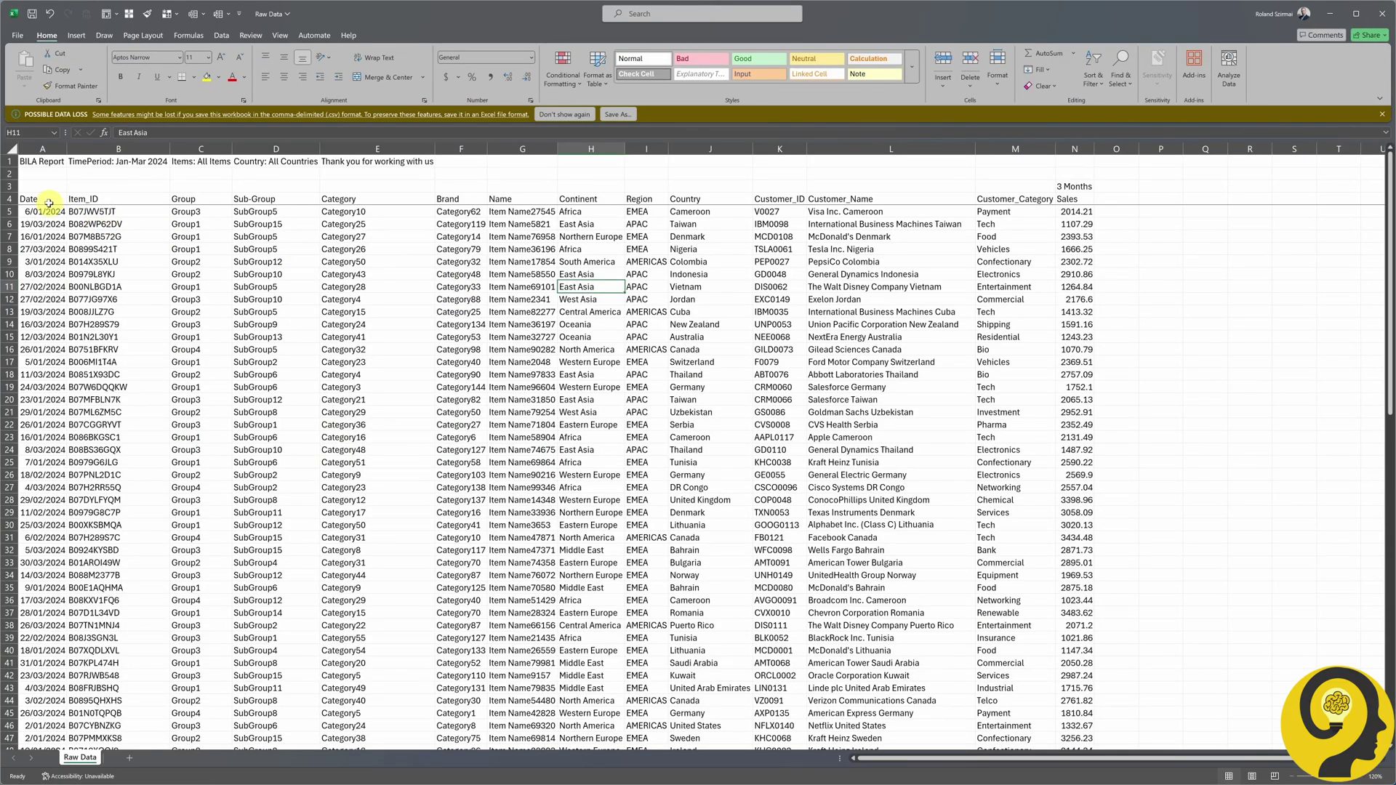
pyautogui.moveTo(49, 204); pyautogui.dragTo(1069, 193)
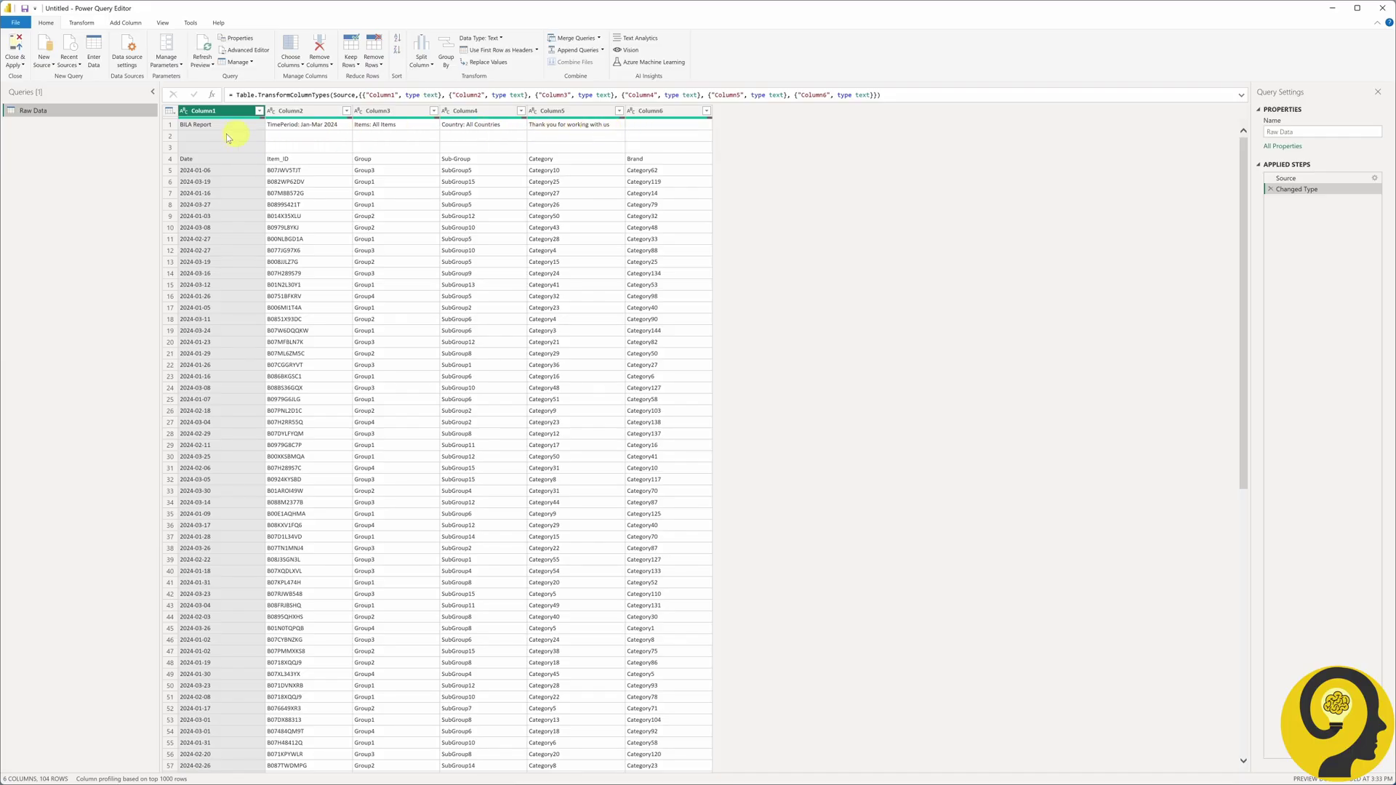
pyautogui.click(1270, 189)
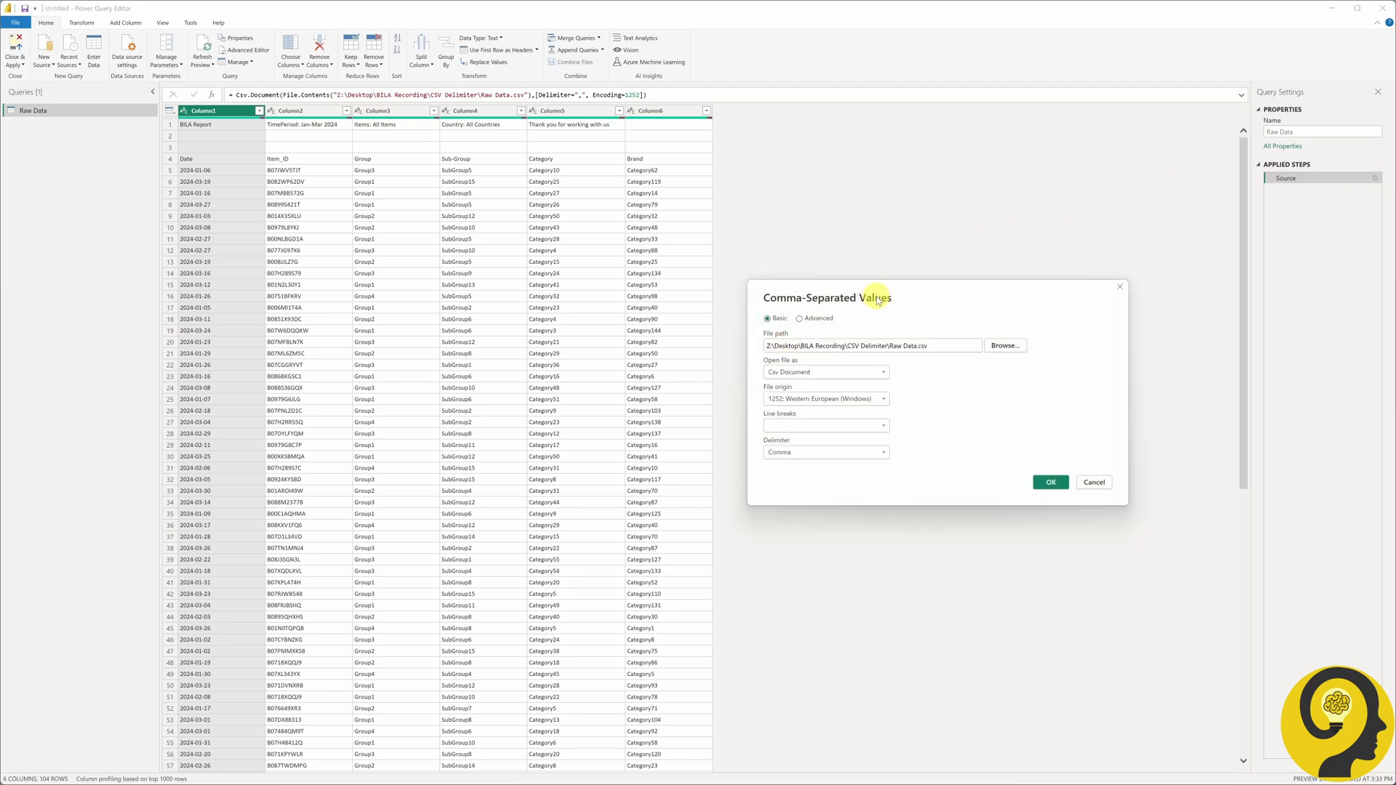
# Step: Move the CSV source settings window aside and close it without changes
pyautogui.moveTo(878, 300); pyautogui.dragTo(843, 229)
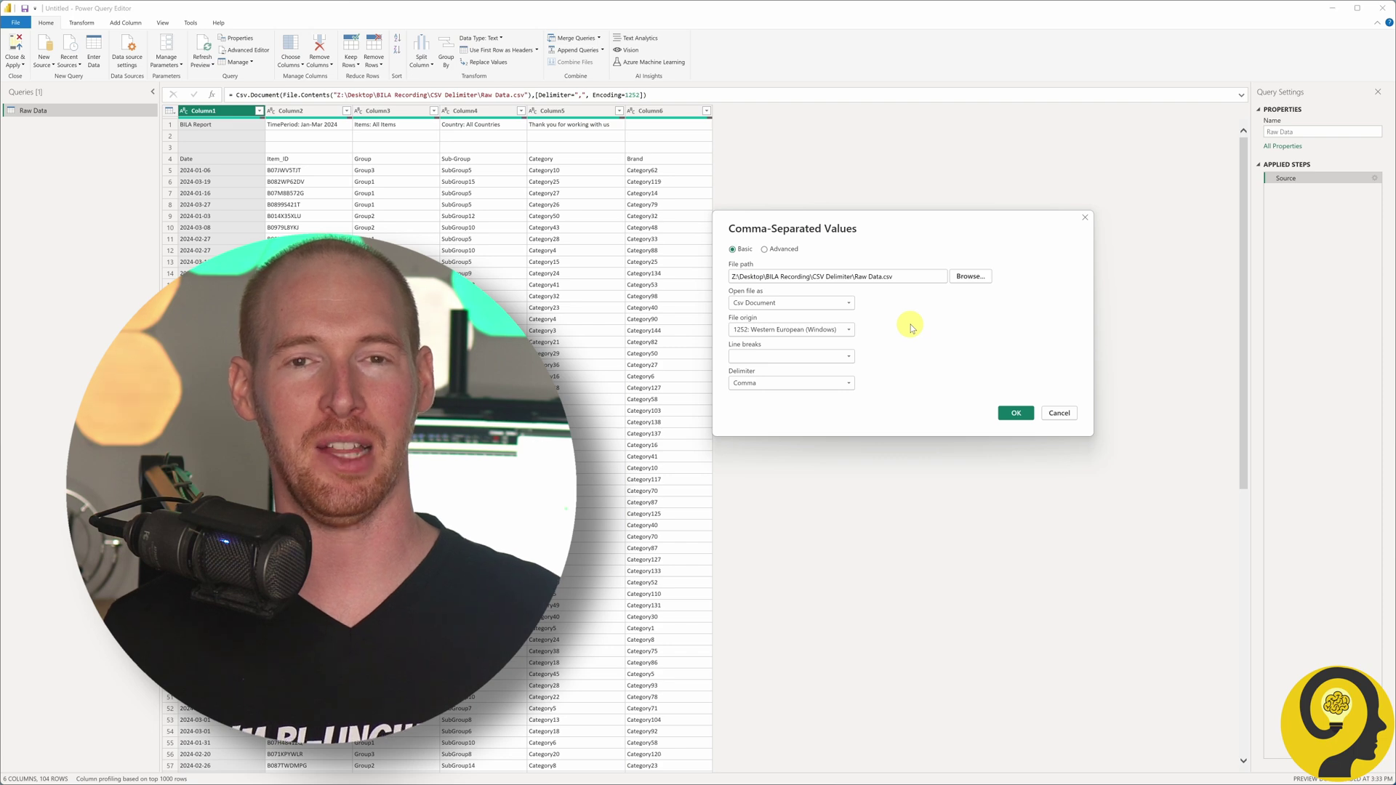
pyautogui.click(1058, 412)
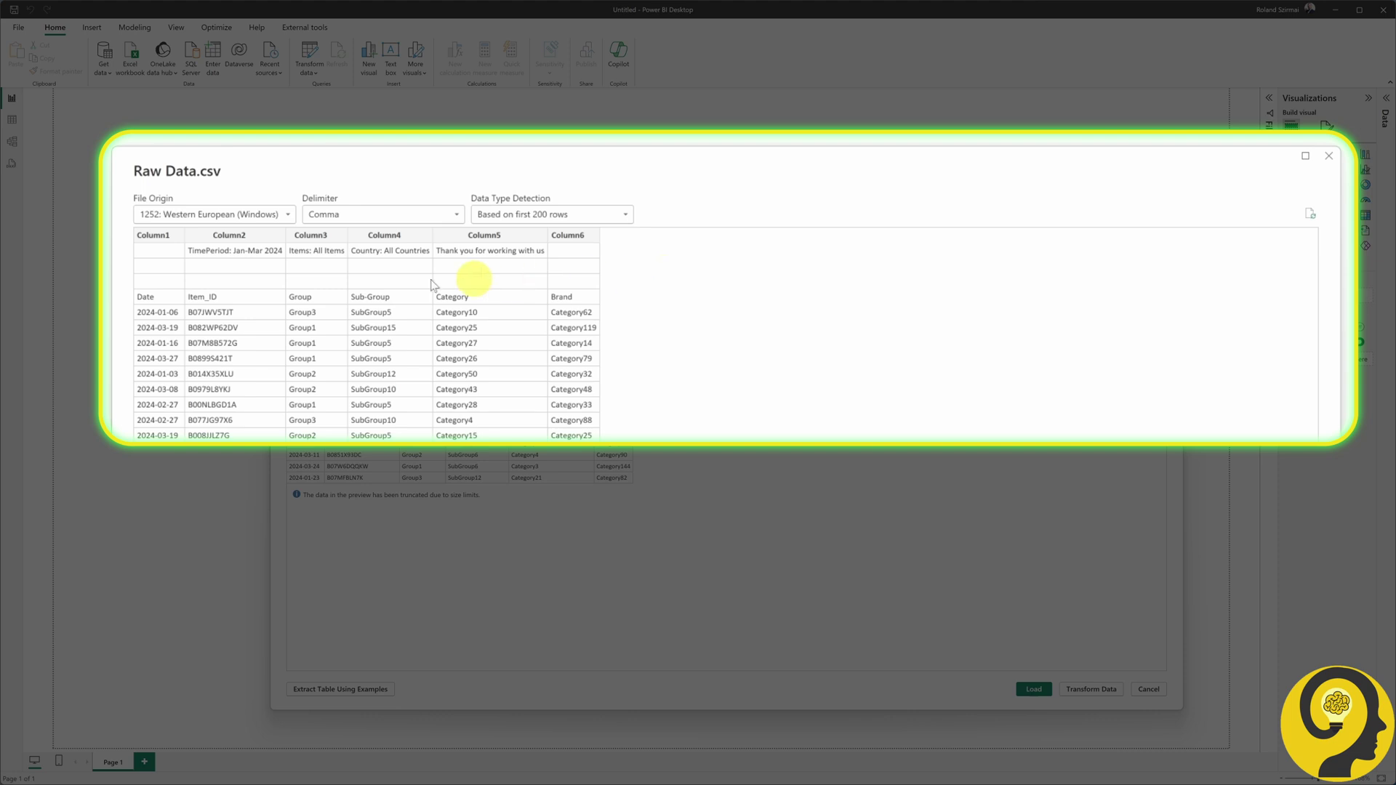
# Step: Set Raw Data.csv's delimiter to custom ⌘ and load the single-column data into the editor
pyautogui.click(449, 212)
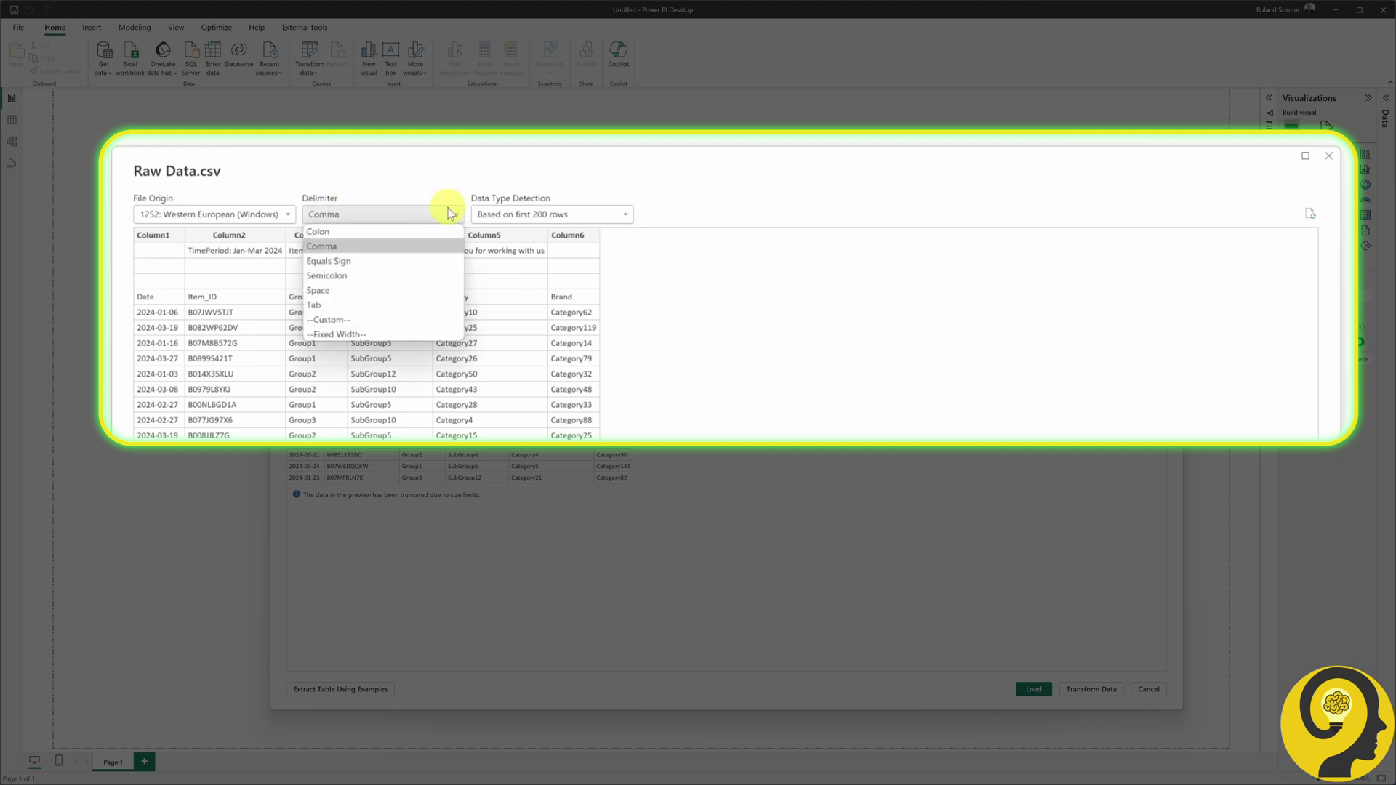
pyautogui.click(379, 321)
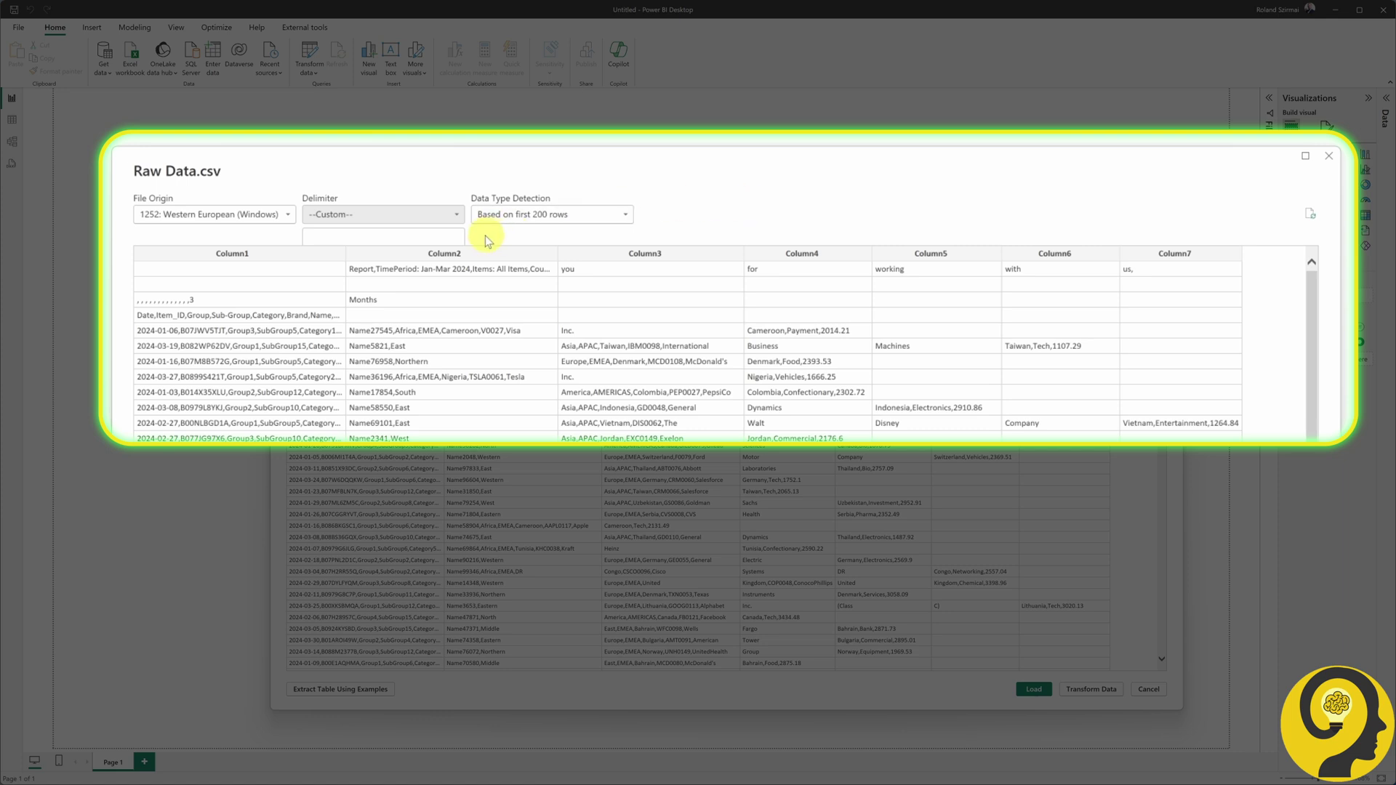
pyautogui.click(446, 235)
pyautogui.write('@')
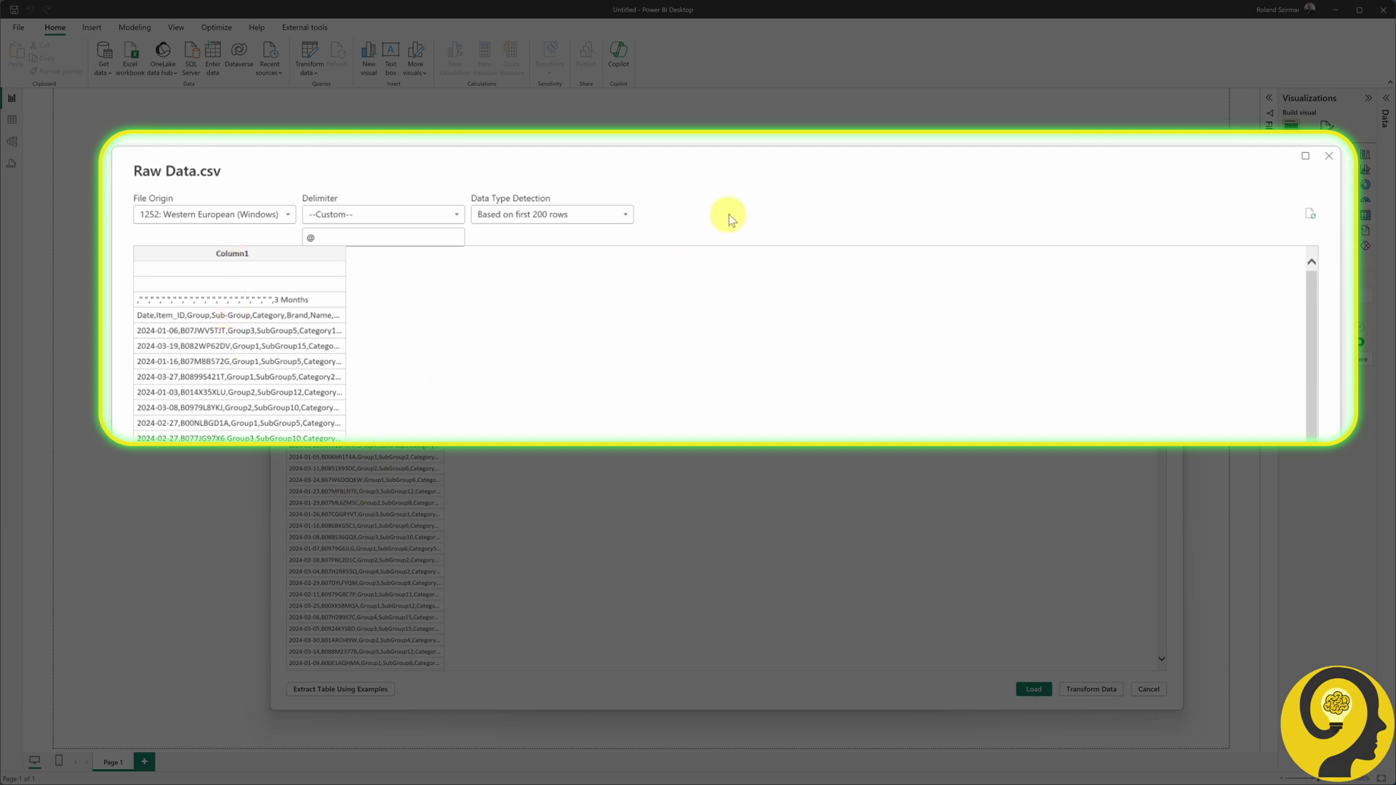
pyautogui.press('BackSpace')
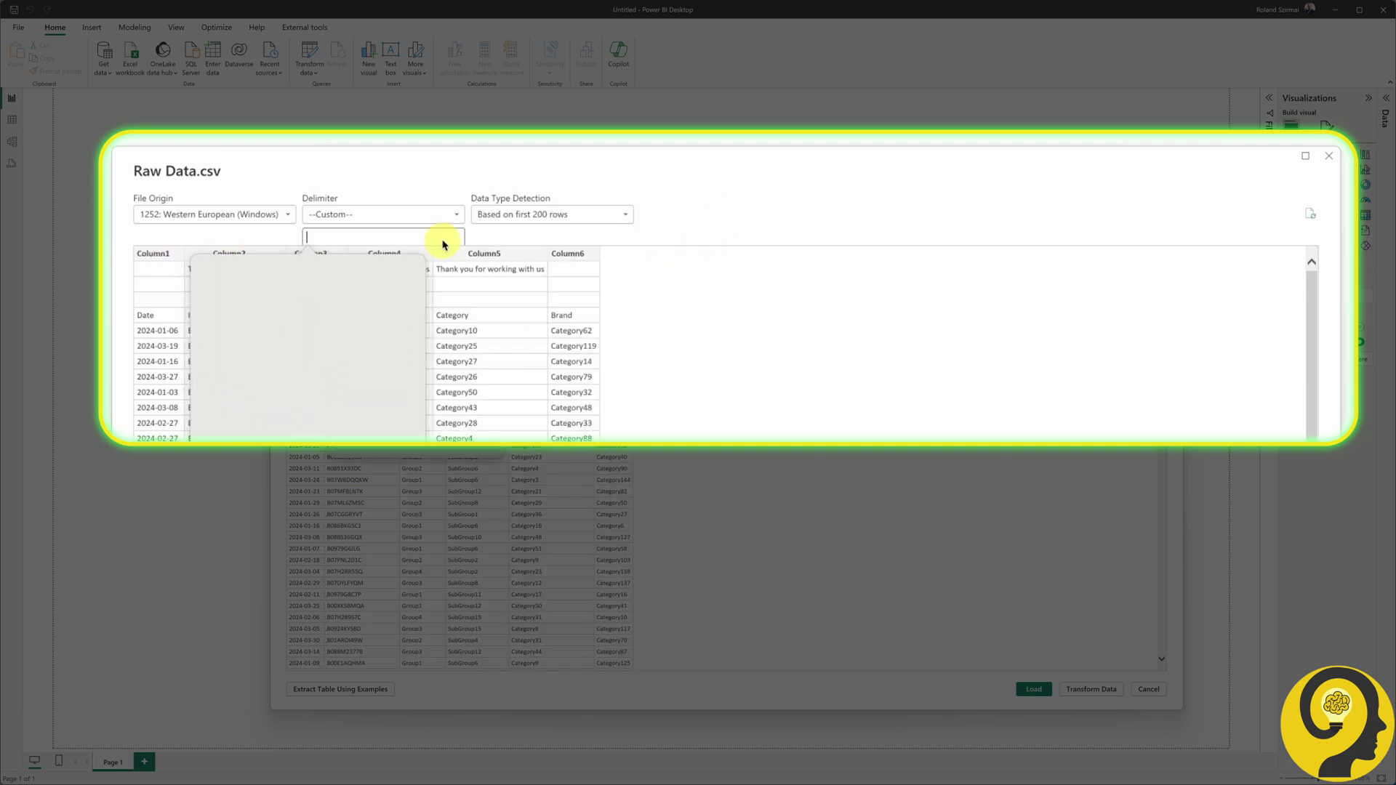
pyautogui.press('super+period')
pyautogui.click(211, 313)
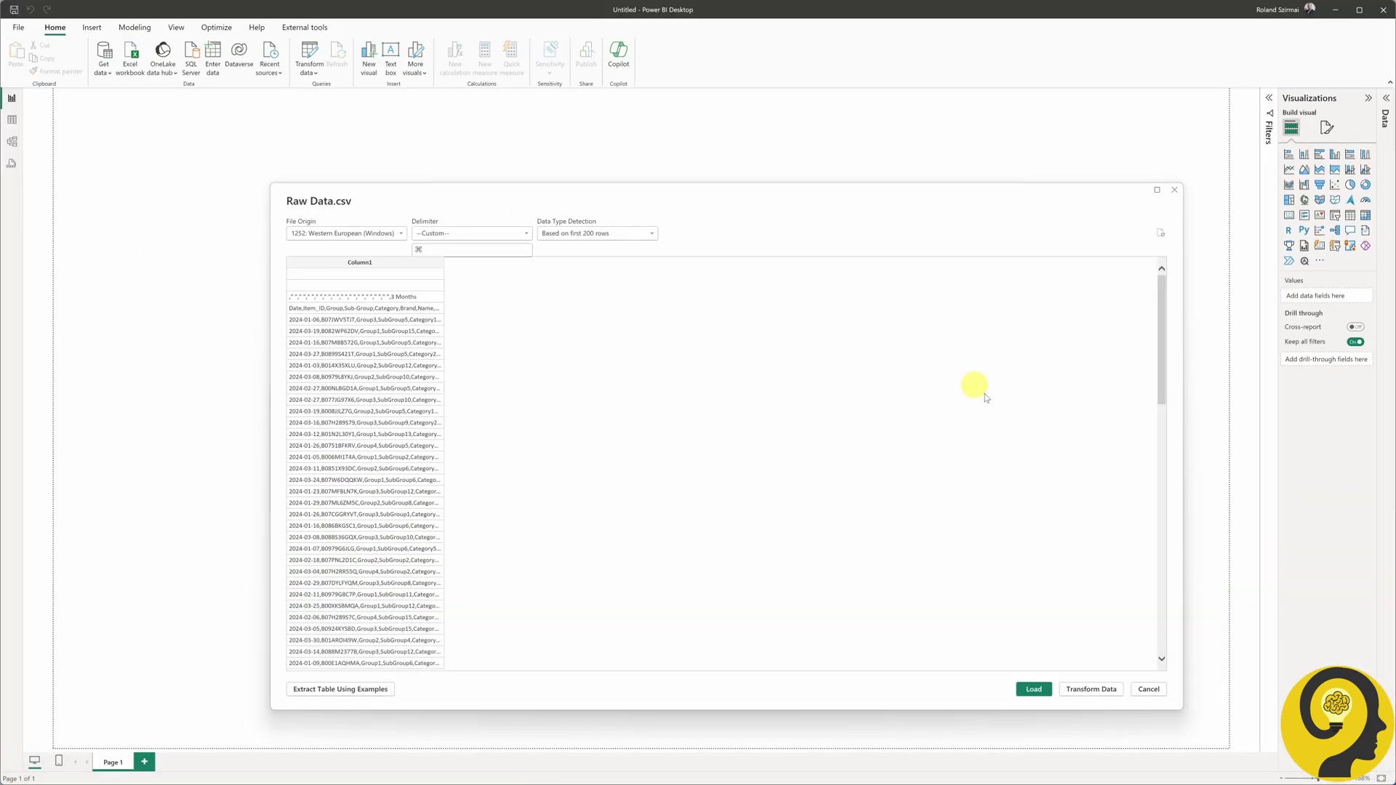
pyautogui.click(1098, 689)
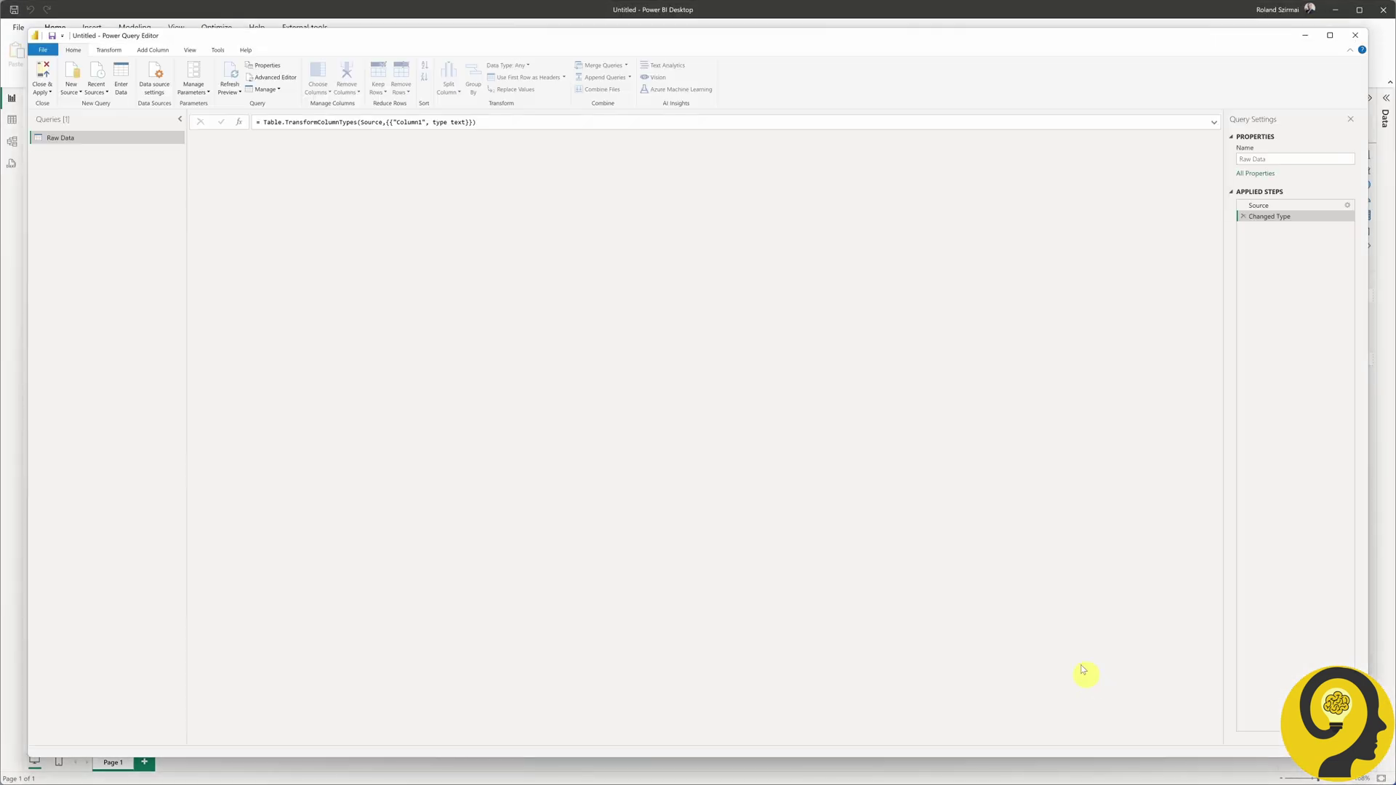
# Step: Maximize the Query Editor and remove the top 3 rows of Raw Data
pyautogui.moveTo(922, 39); pyautogui.dragTo(904, 44)
pyautogui.doubleClick(904, 42)
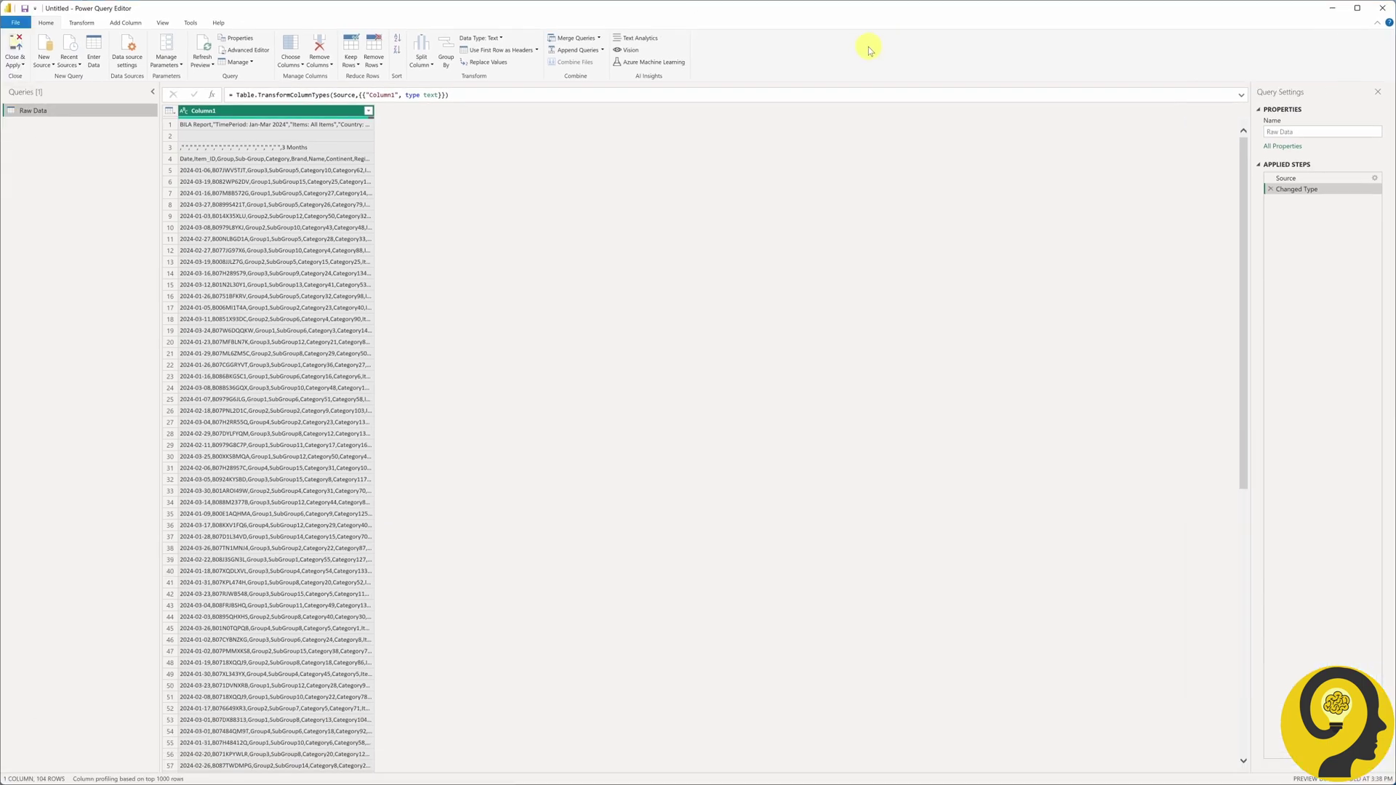
pyautogui.click(374, 60)
pyautogui.click(386, 76)
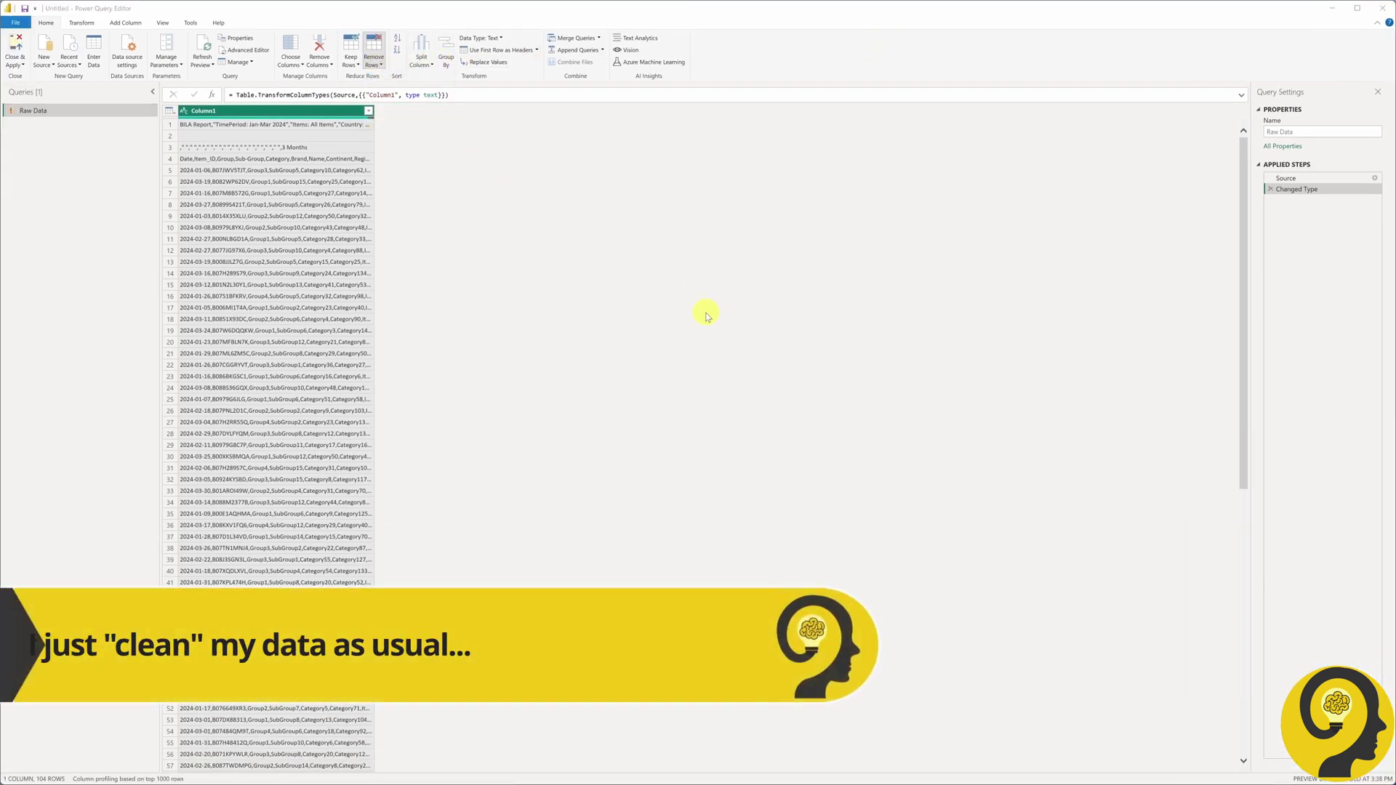
pyautogui.write('3')
pyautogui.click(1051, 429)
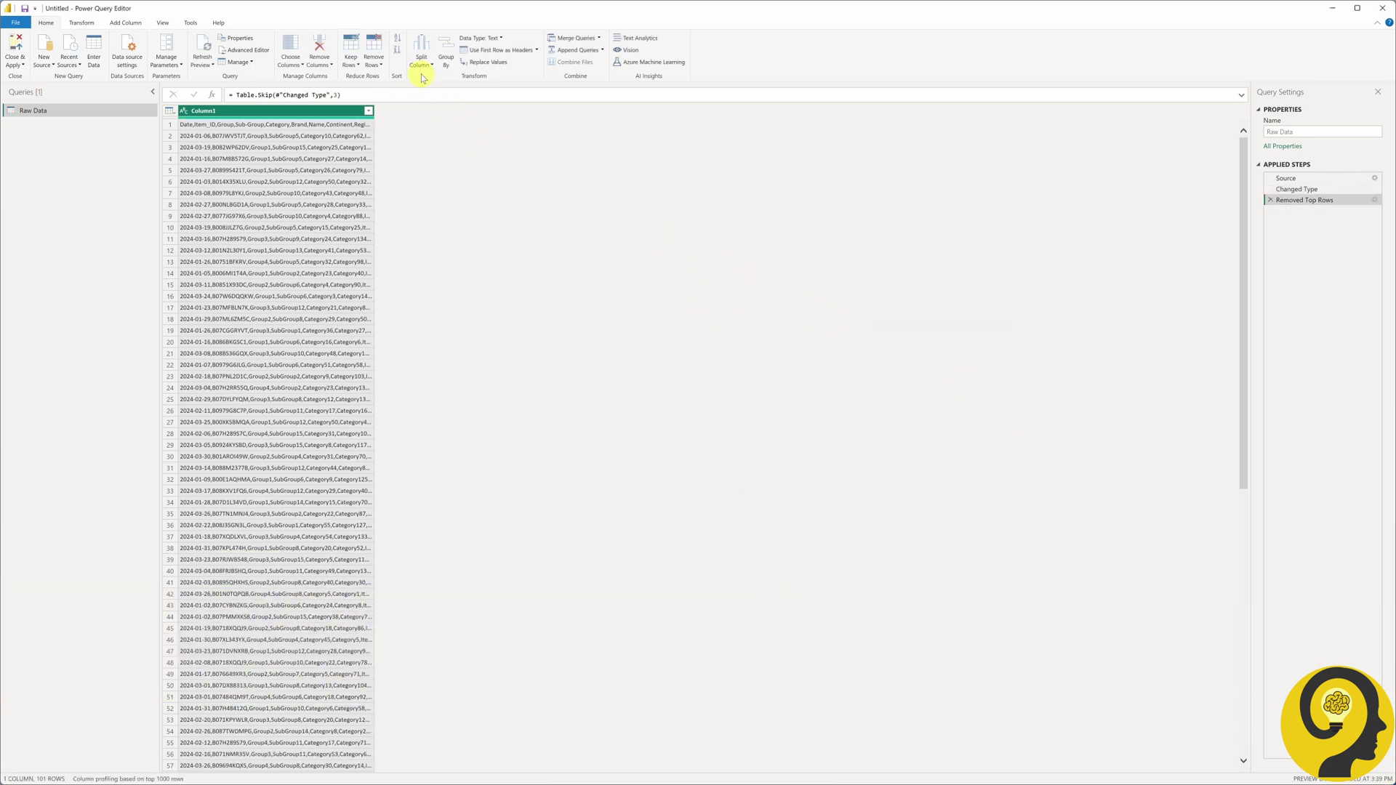
# Step: Split Column1 at each comma and promote the first row to headers
pyautogui.click(422, 65)
pyautogui.click(435, 75)
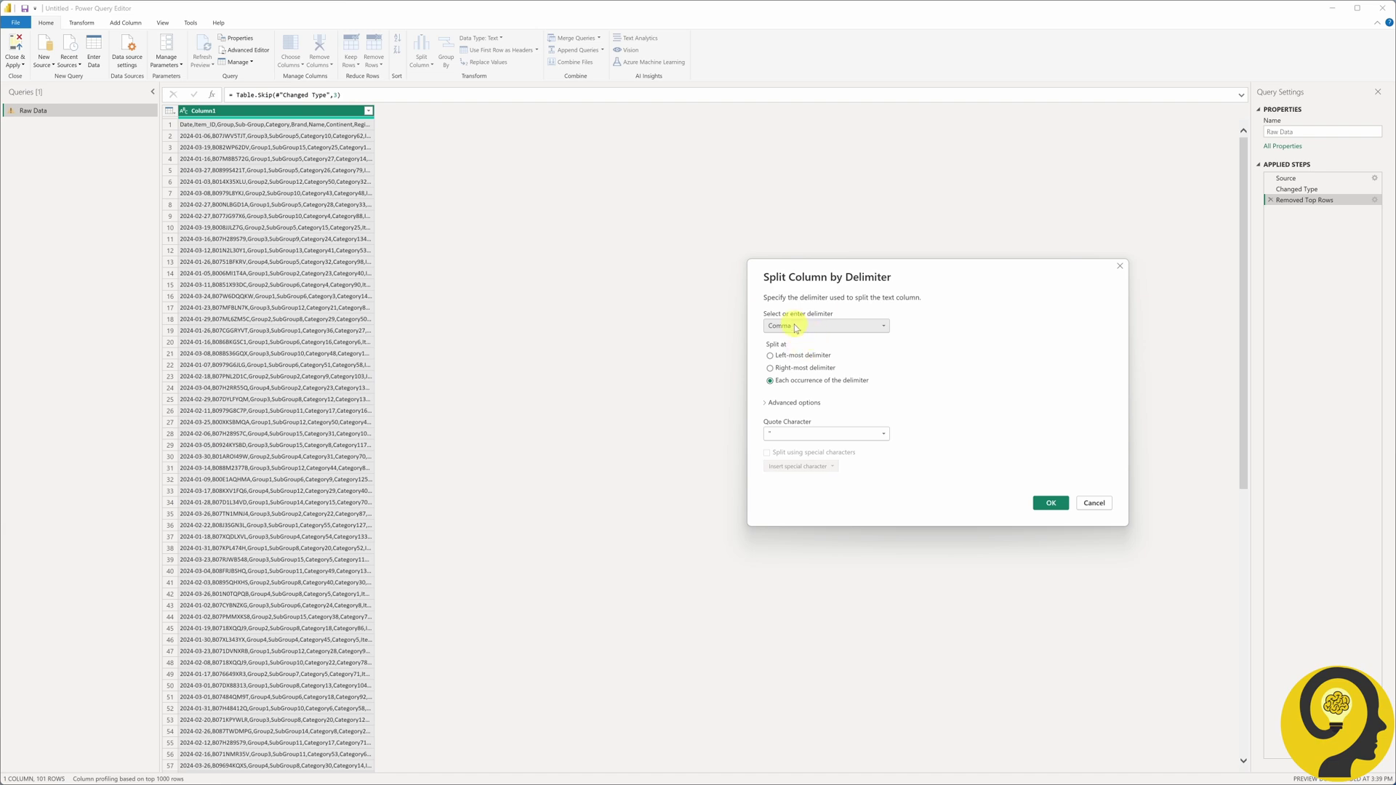
pyautogui.click(1048, 502)
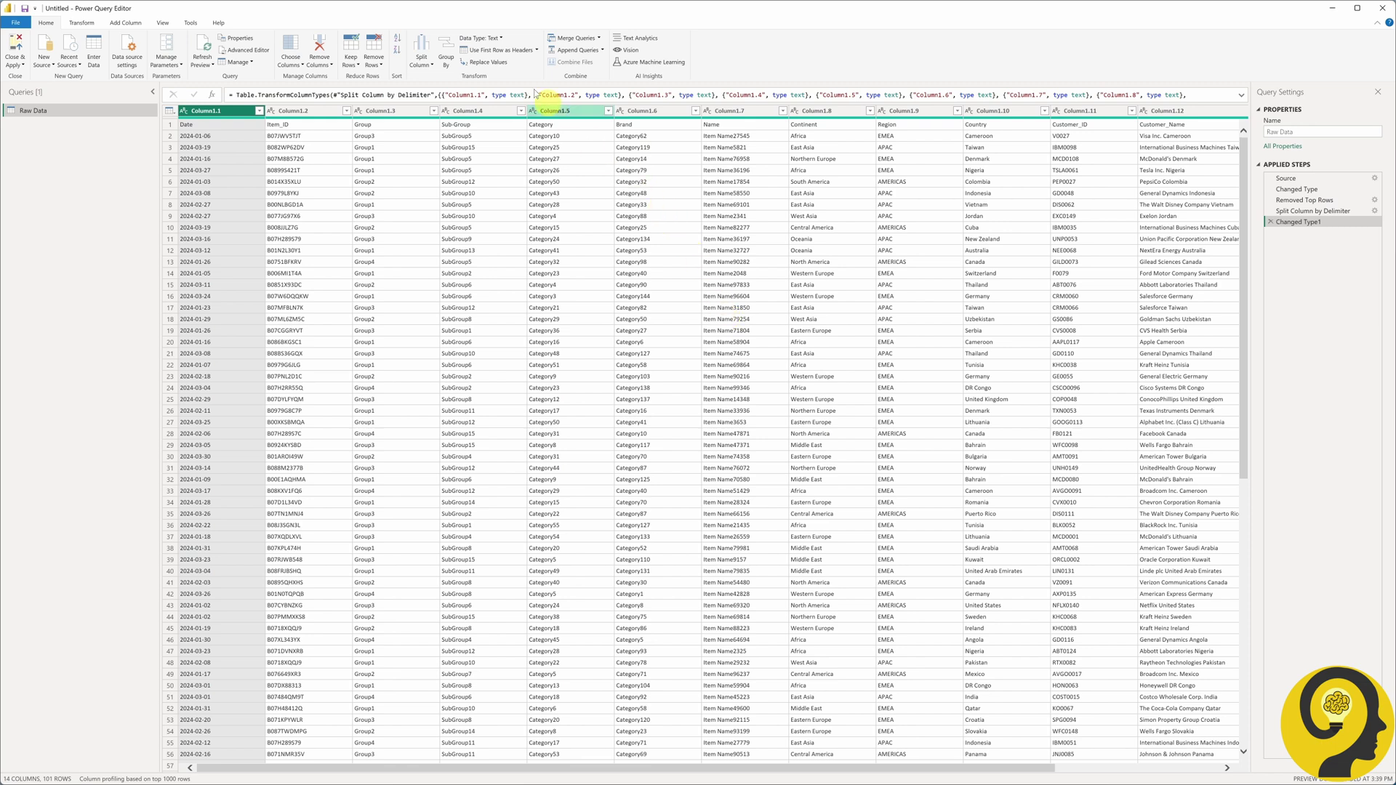
pyautogui.click(507, 55)
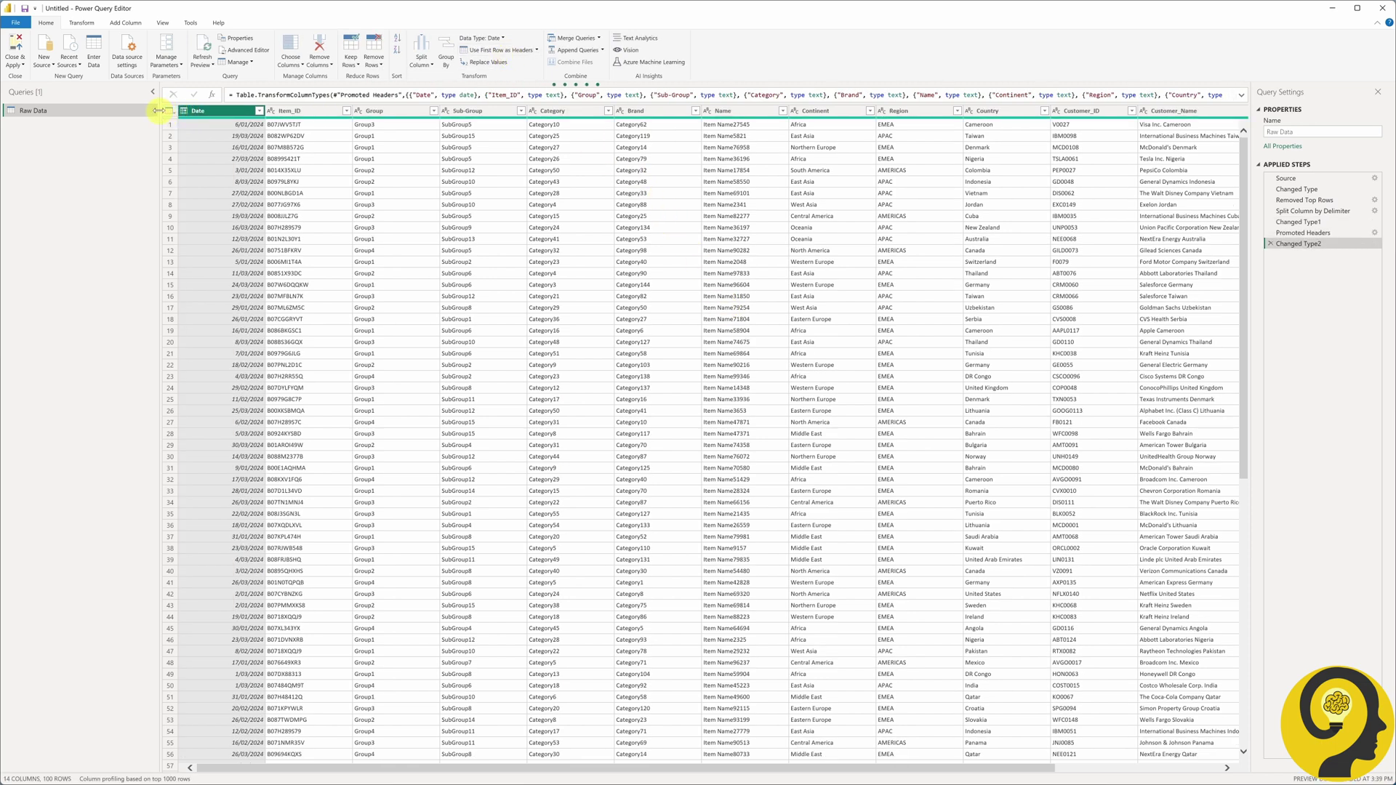
# Step: Narrow the Queries pane and scroll across the six-column Raw Data (2) table
pyautogui.moveTo(159, 114); pyautogui.dragTo(71, 119)
pyautogui.moveTo(531, 769); pyautogui.dragTo(415, 765)
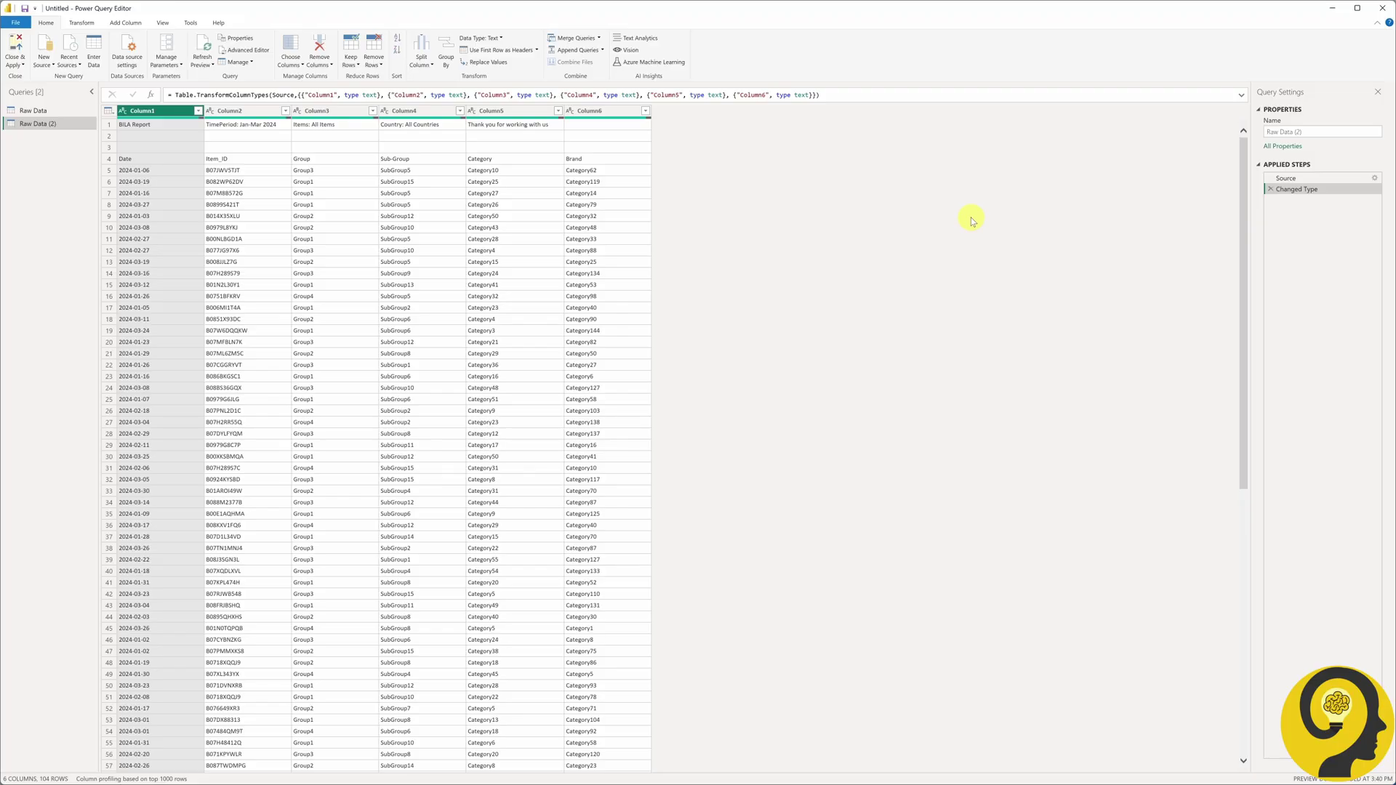
# Step: Add Columns=14 to the Raw Data (2) Source formula, deleting both Changed Type steps
pyautogui.click(1271, 189)
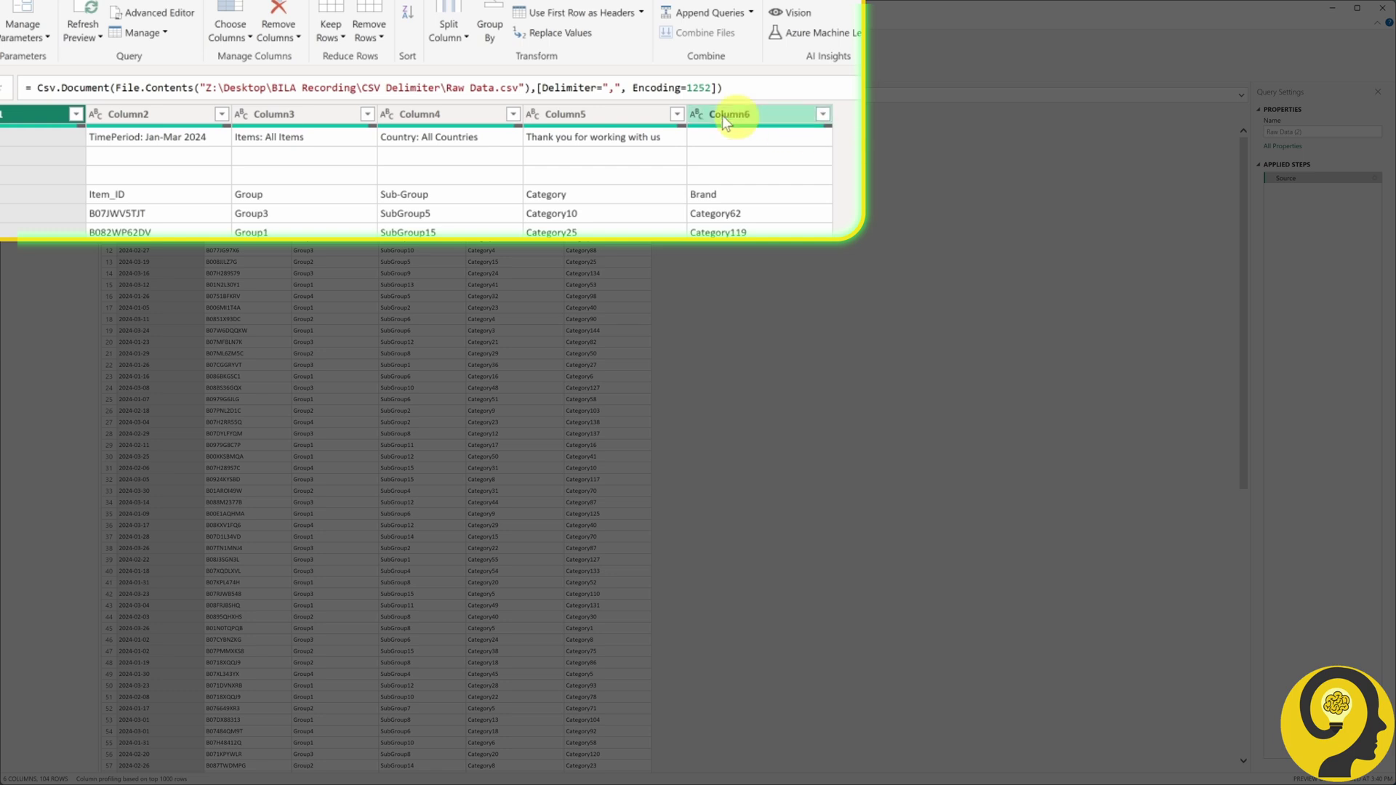
pyautogui.click(632, 87)
pyautogui.write('Columns=14')
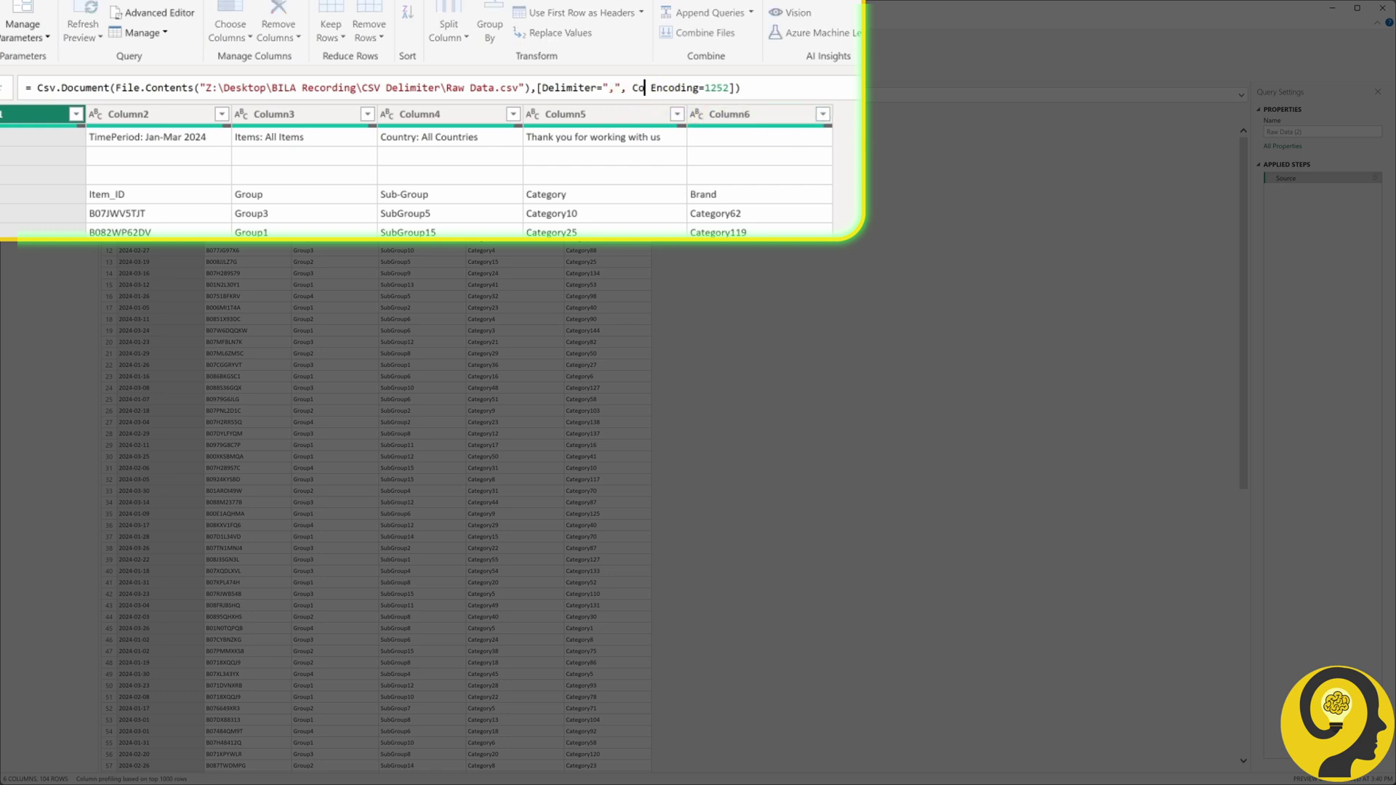
pyautogui.write(',')
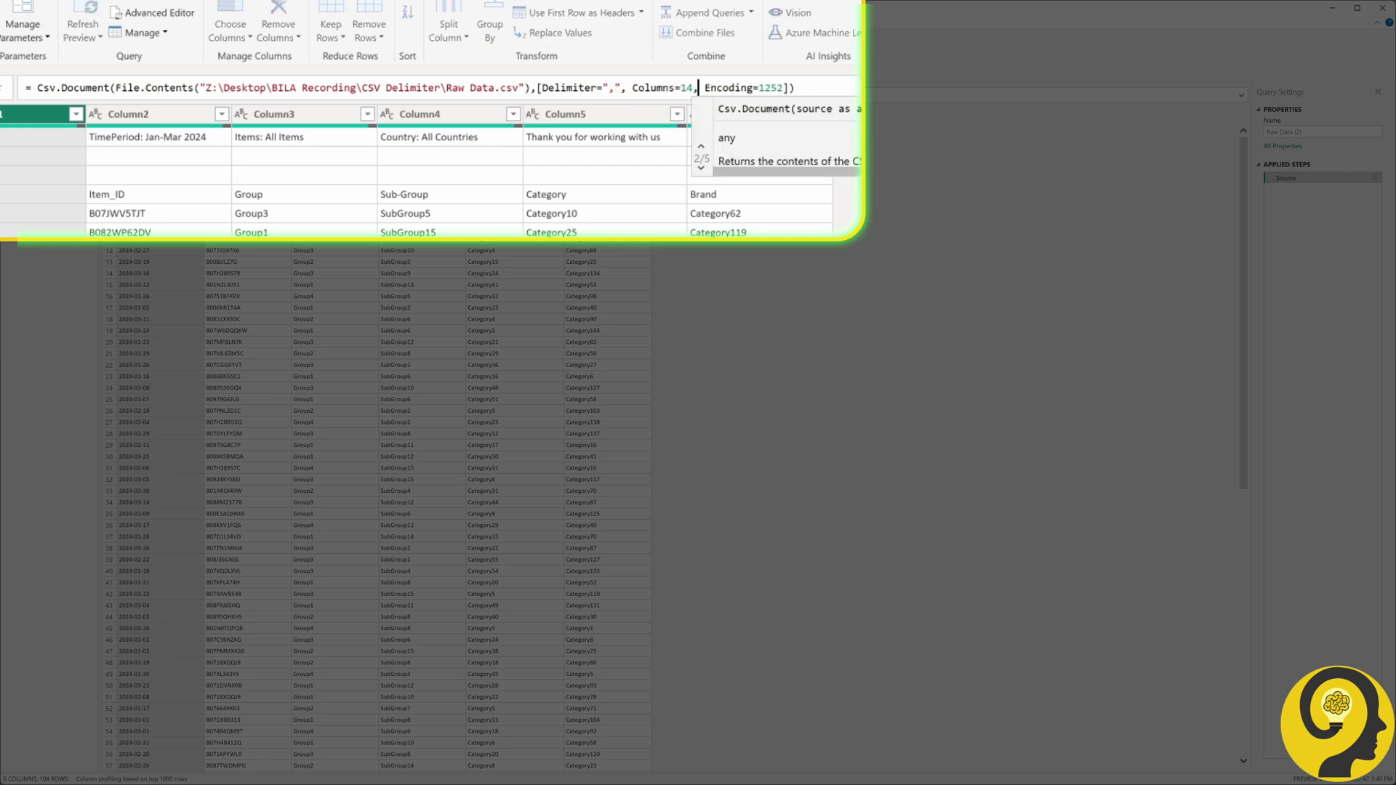
pyautogui.press('Escape')
pyautogui.press('Return')
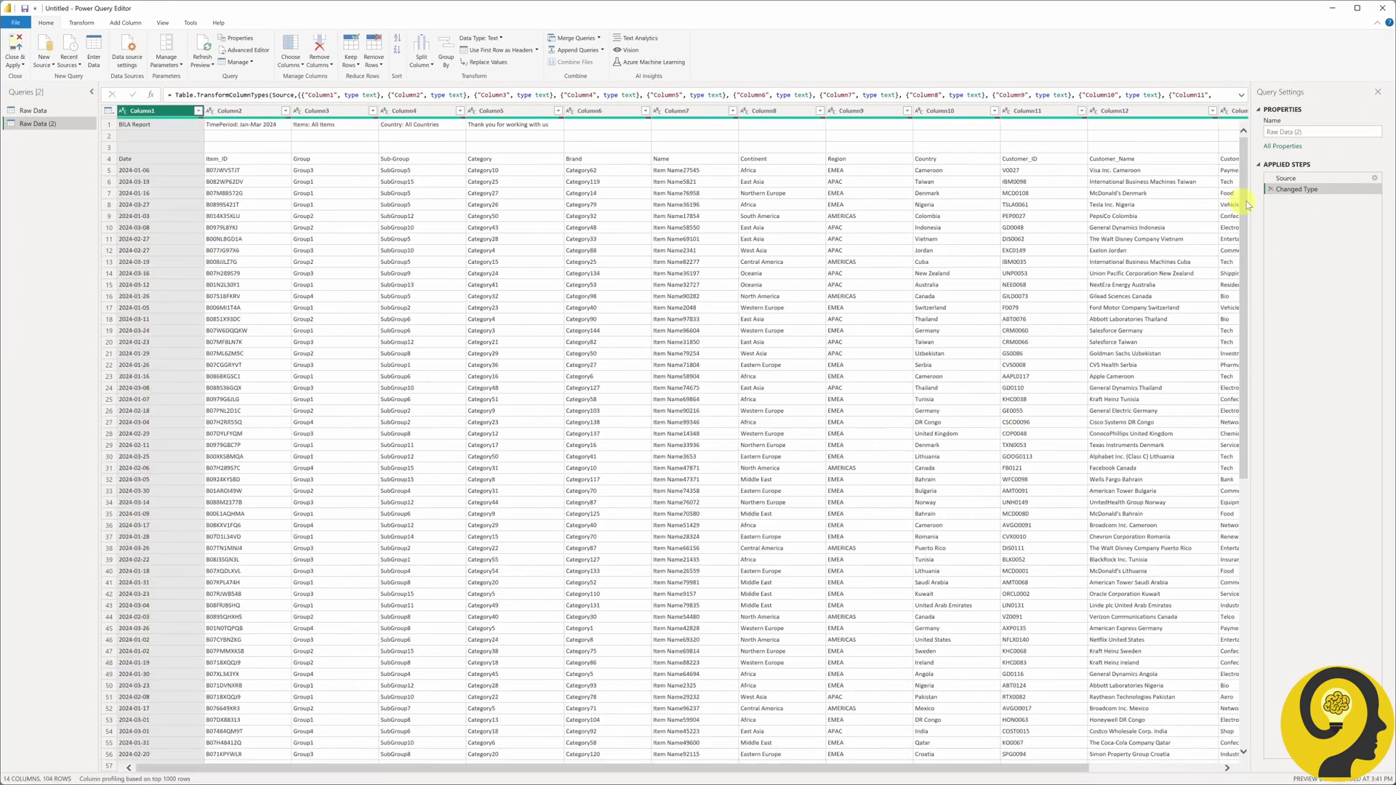
pyautogui.click(1271, 189)
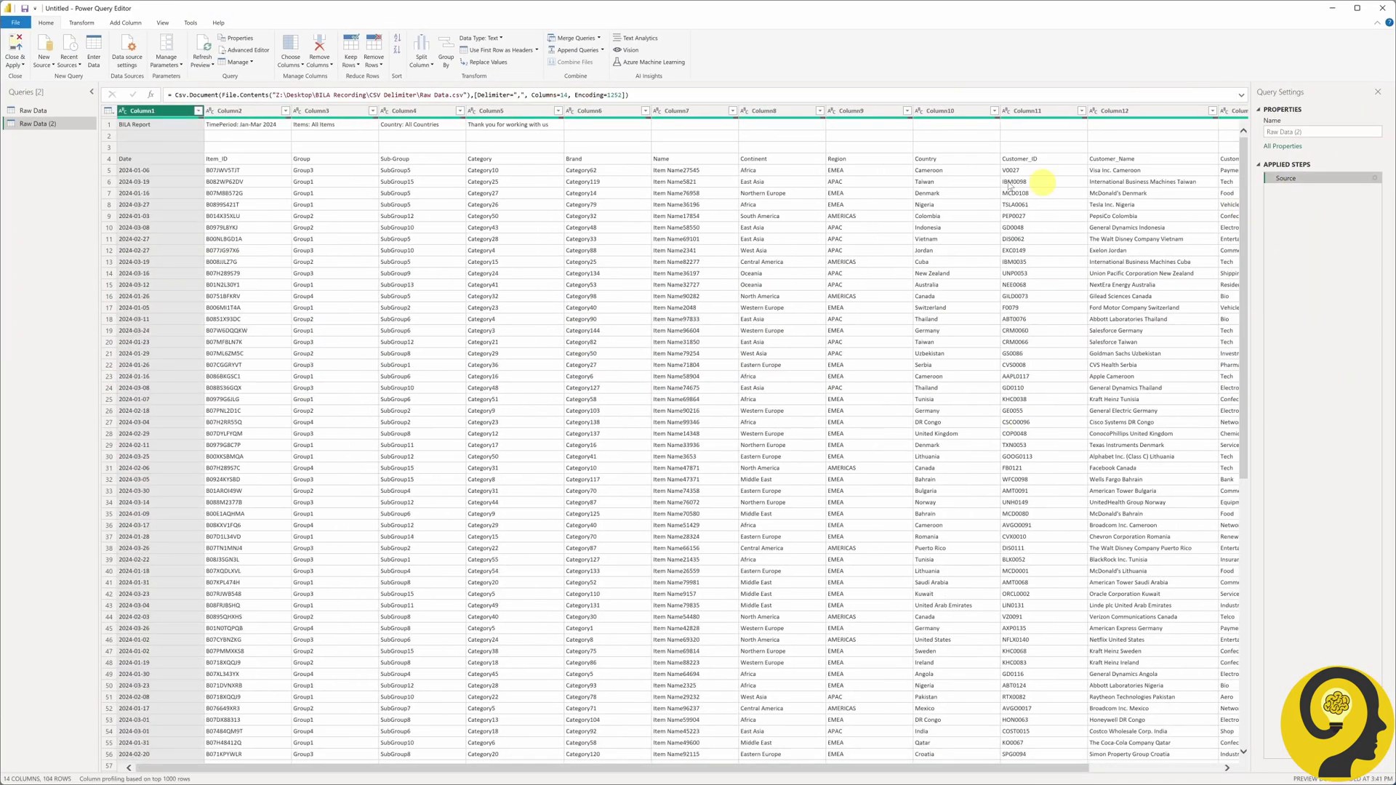
pyautogui.moveTo(533, 95); pyautogui.dragTo(572, 94)
# Step: Remove the top 3 rows of Raw Data (2) and use the first row as headers
pyautogui.click(680, 206)
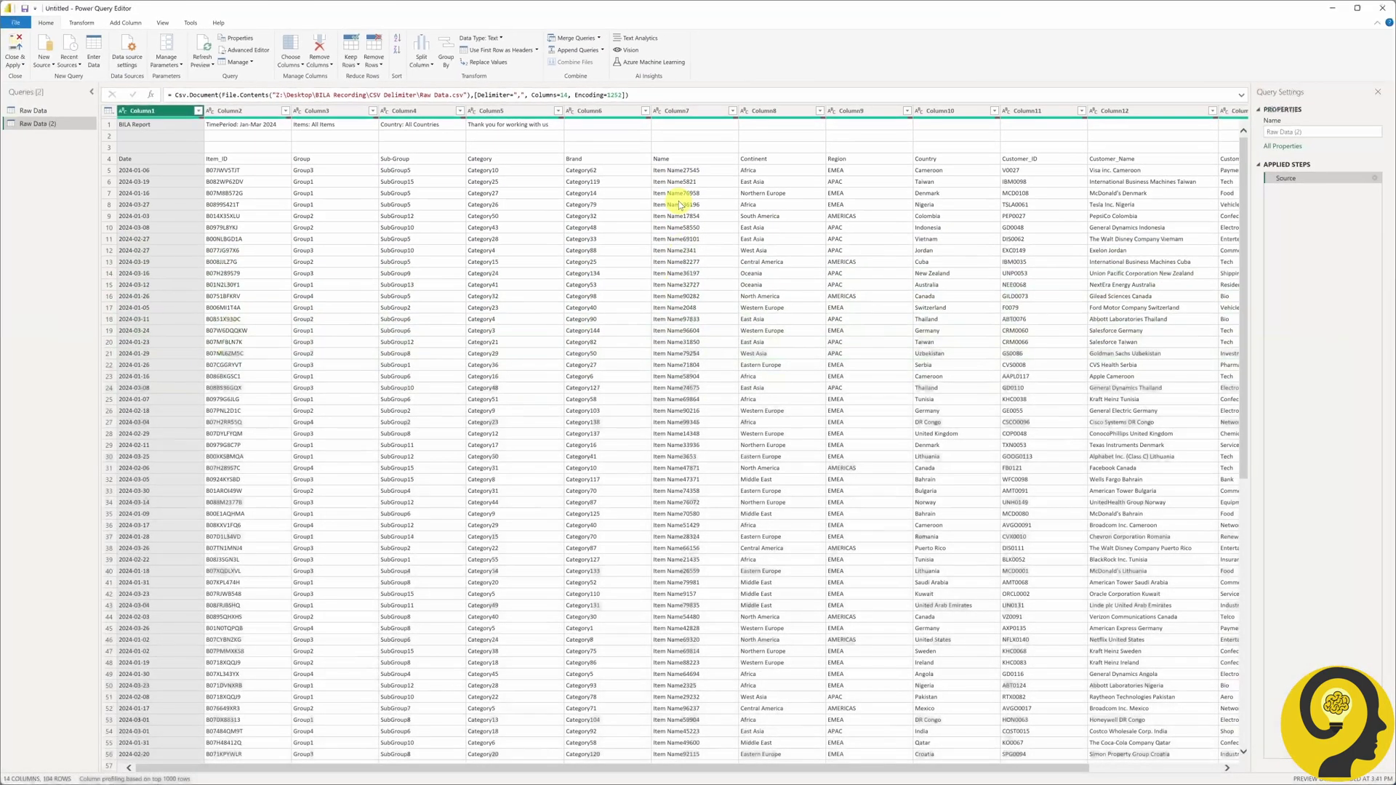
pyautogui.click(378, 62)
pyautogui.click(402, 75)
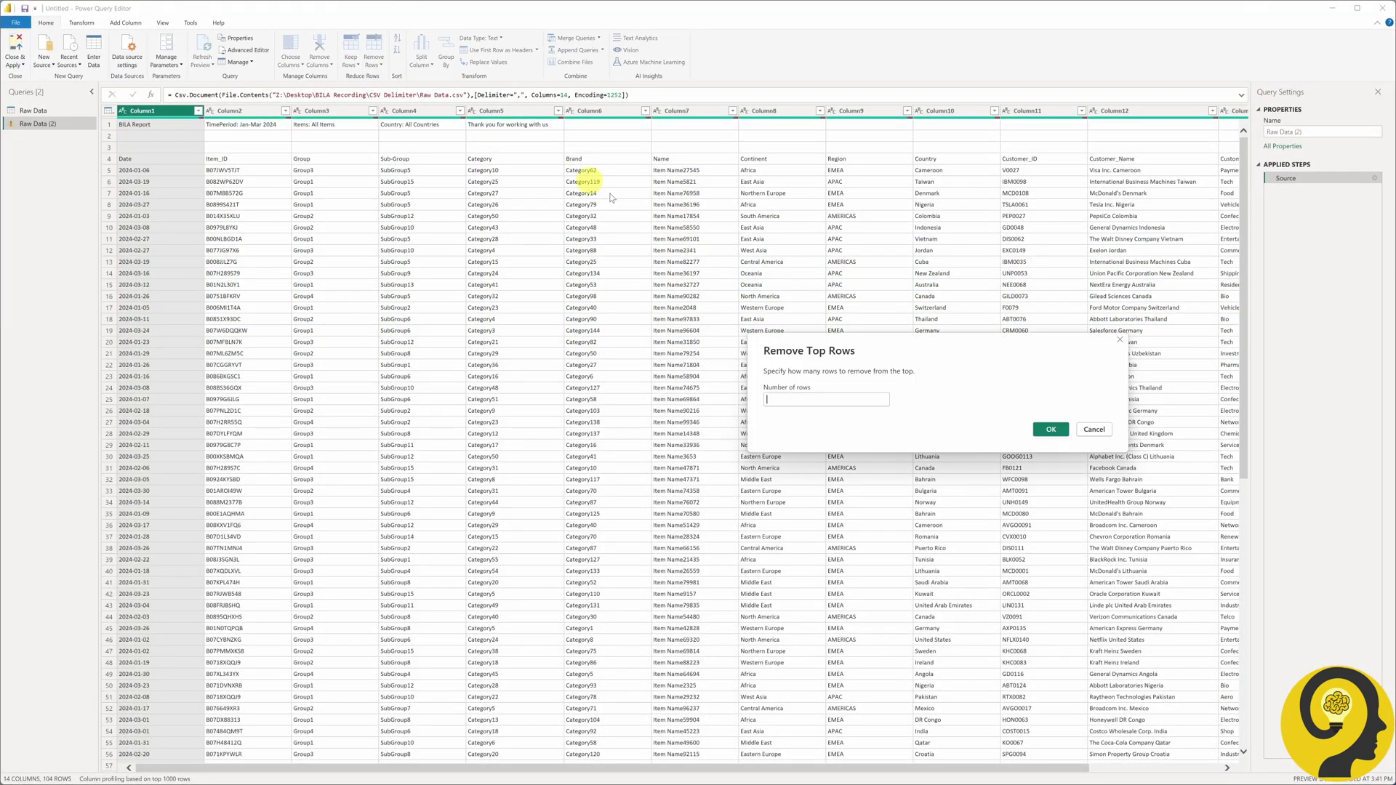
pyautogui.write('3')
pyautogui.click(1055, 429)
pyautogui.click(513, 51)
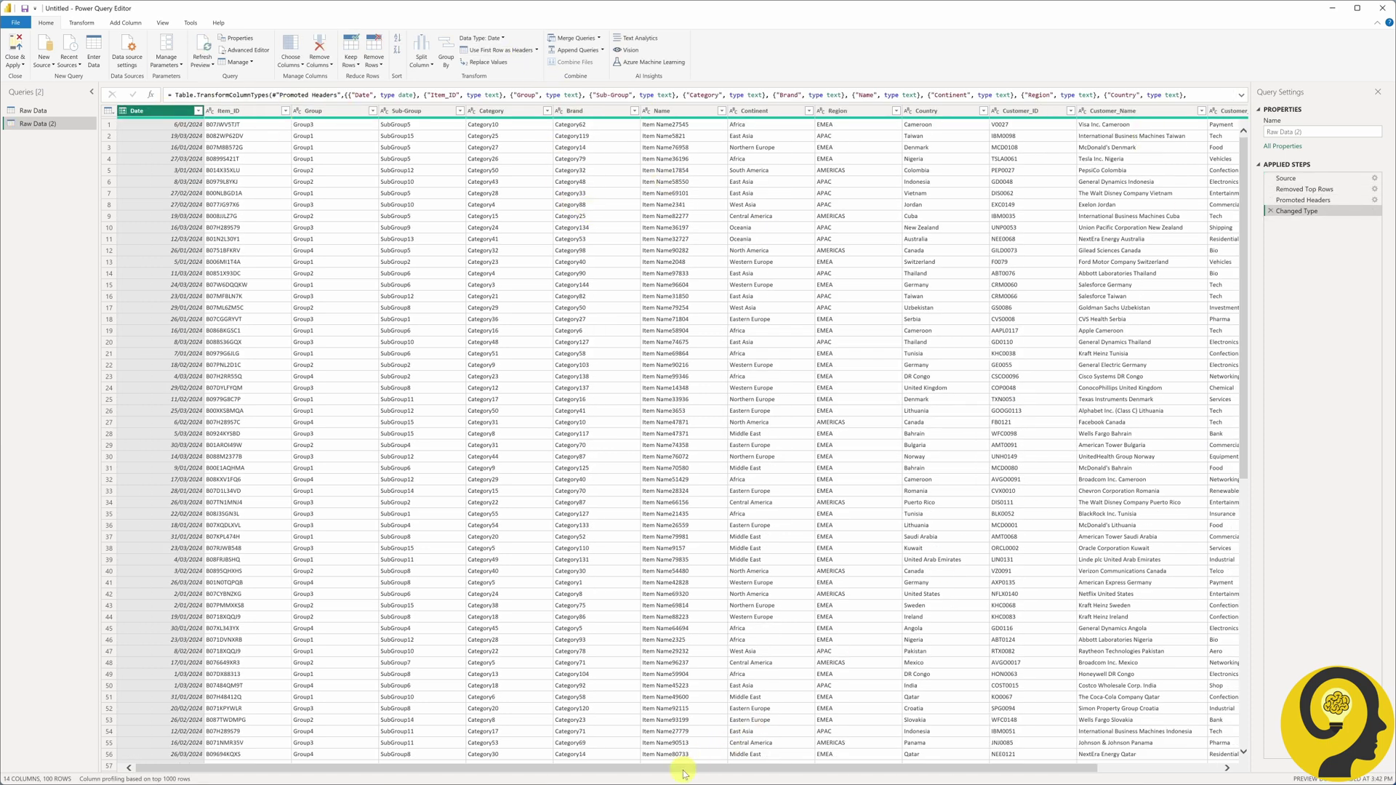
pyautogui.moveTo(677, 767); pyautogui.dragTo(468, 757)
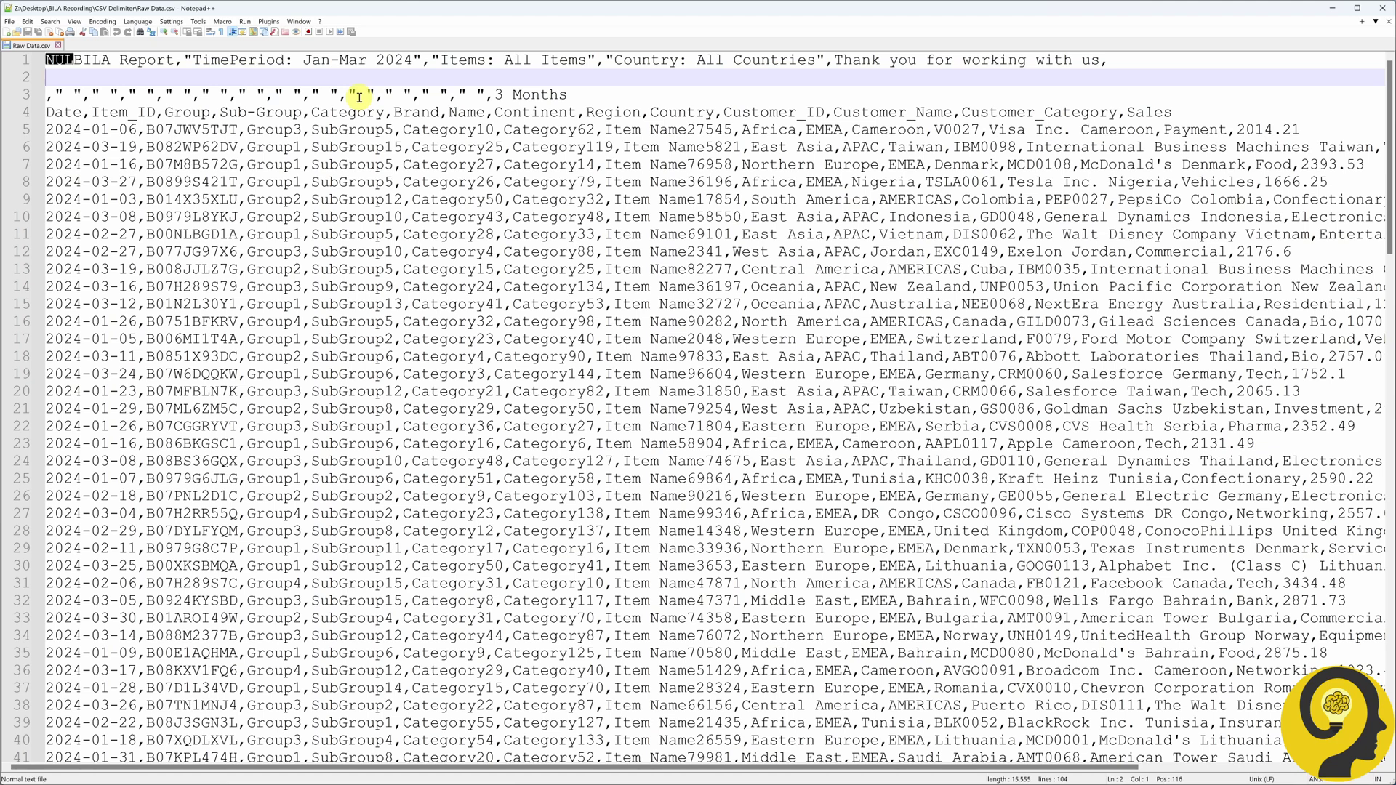
# Step: Delete the NUL character before 'BILA Report' on line 1 and save the cleaned file
pyautogui.click(66, 63)
pyautogui.press('BackSpace')
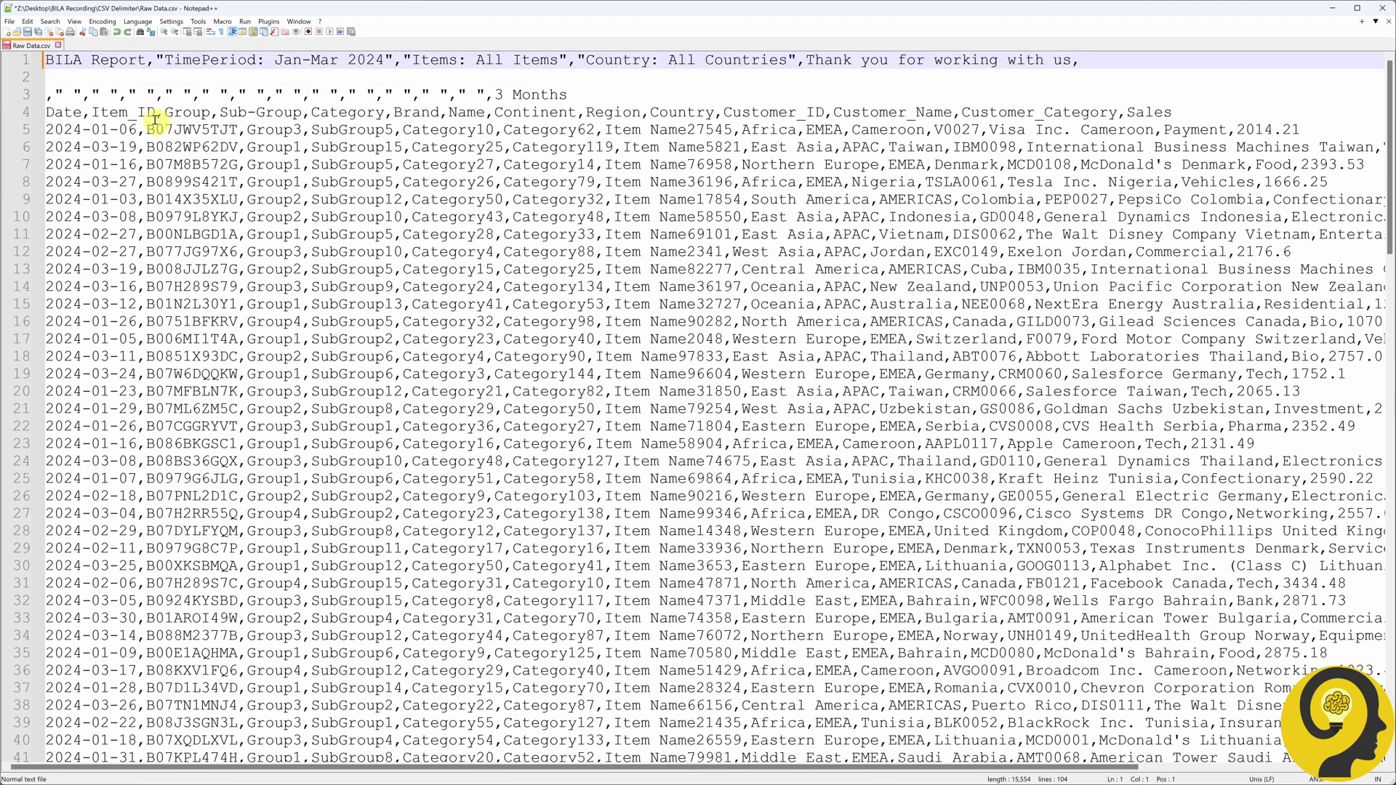
pyautogui.click(11, 22)
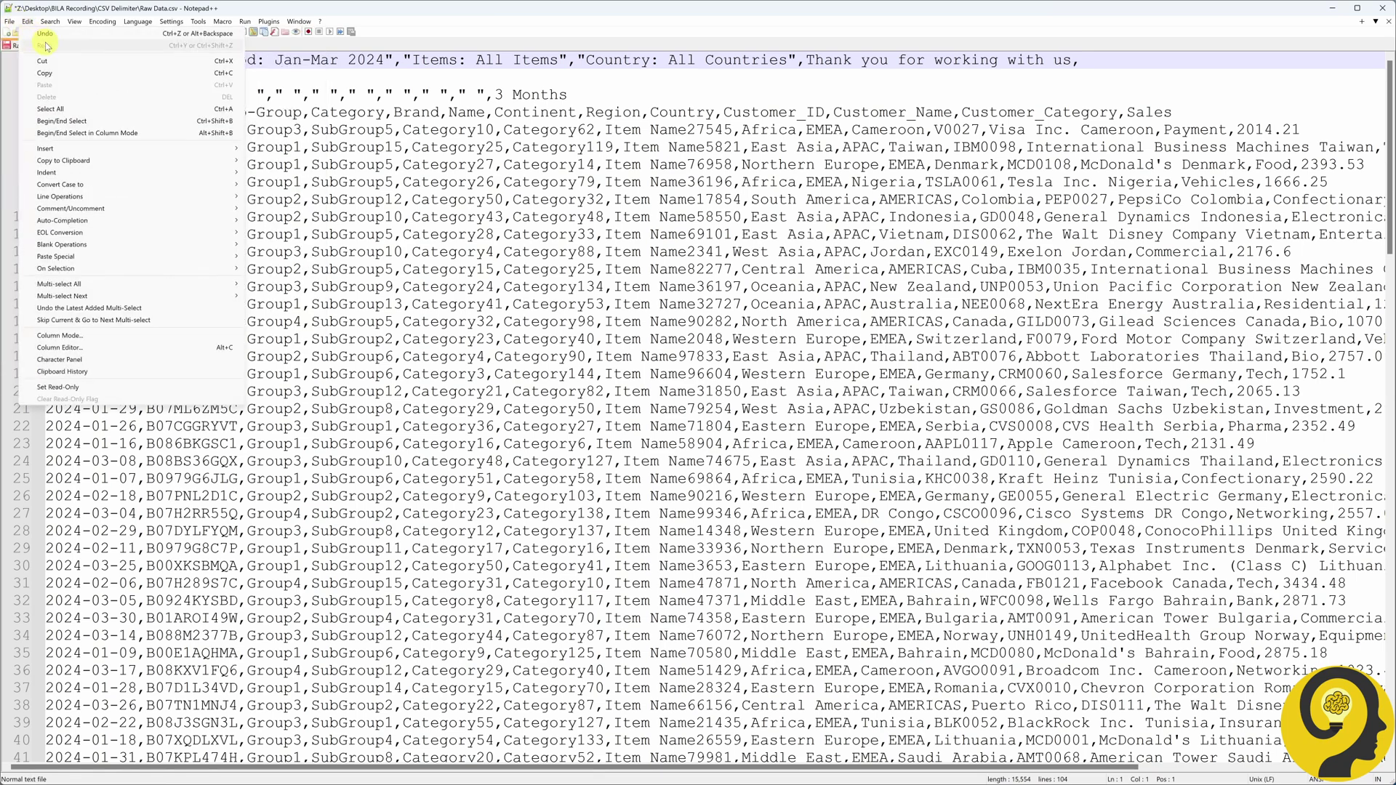
pyautogui.click(26, 107)
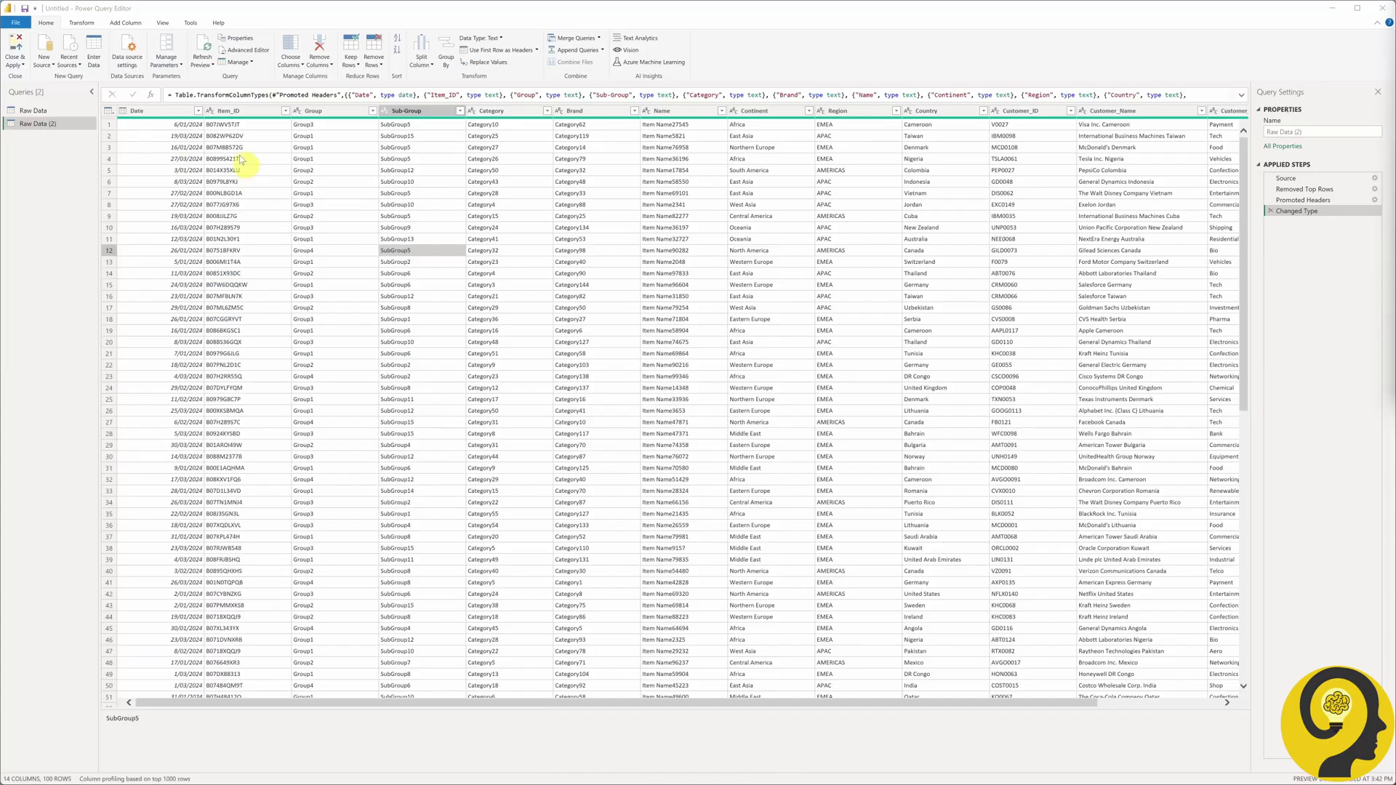
pyautogui.click(46, 64)
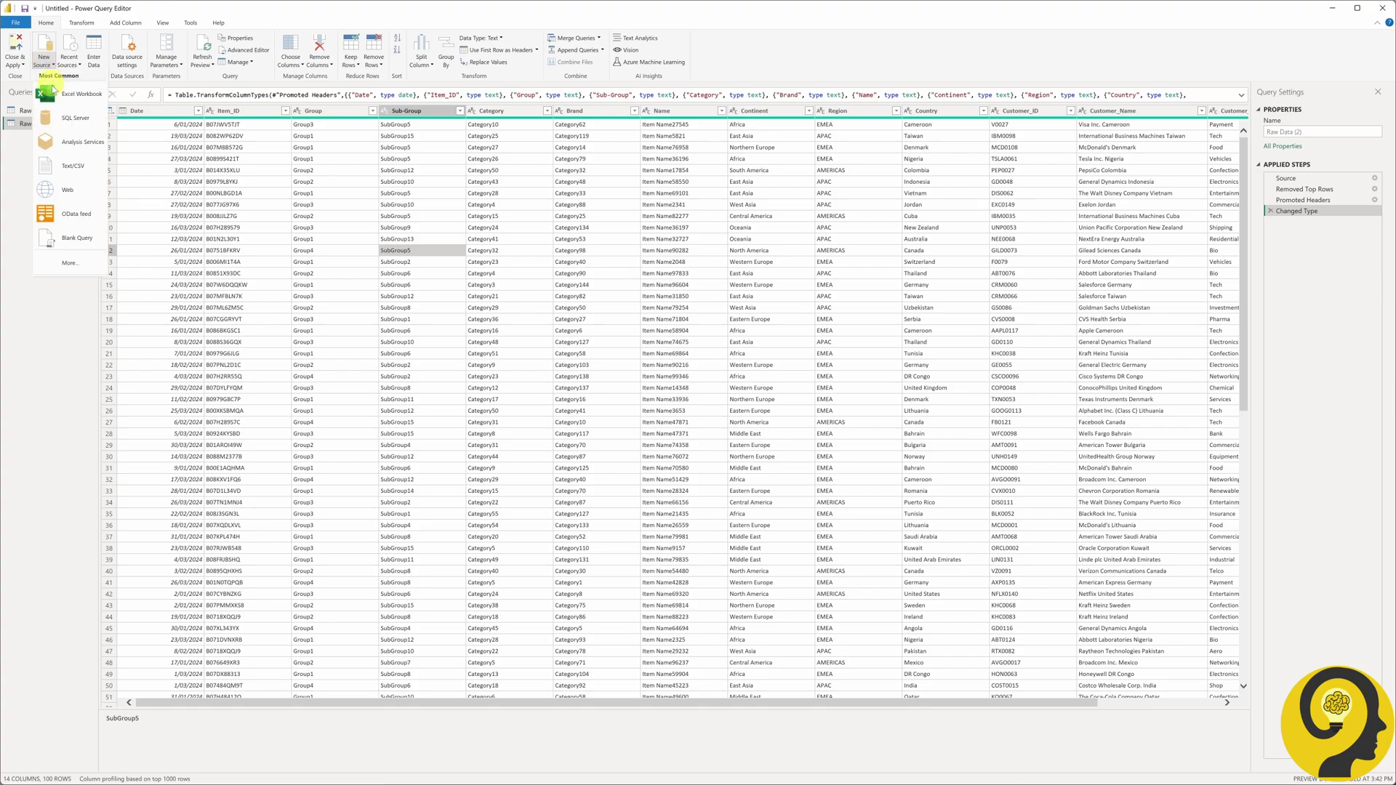
# Step: Import Adjusted Raw Data.txt through Text/CSV as a new 14-column query
pyautogui.click(56, 188)
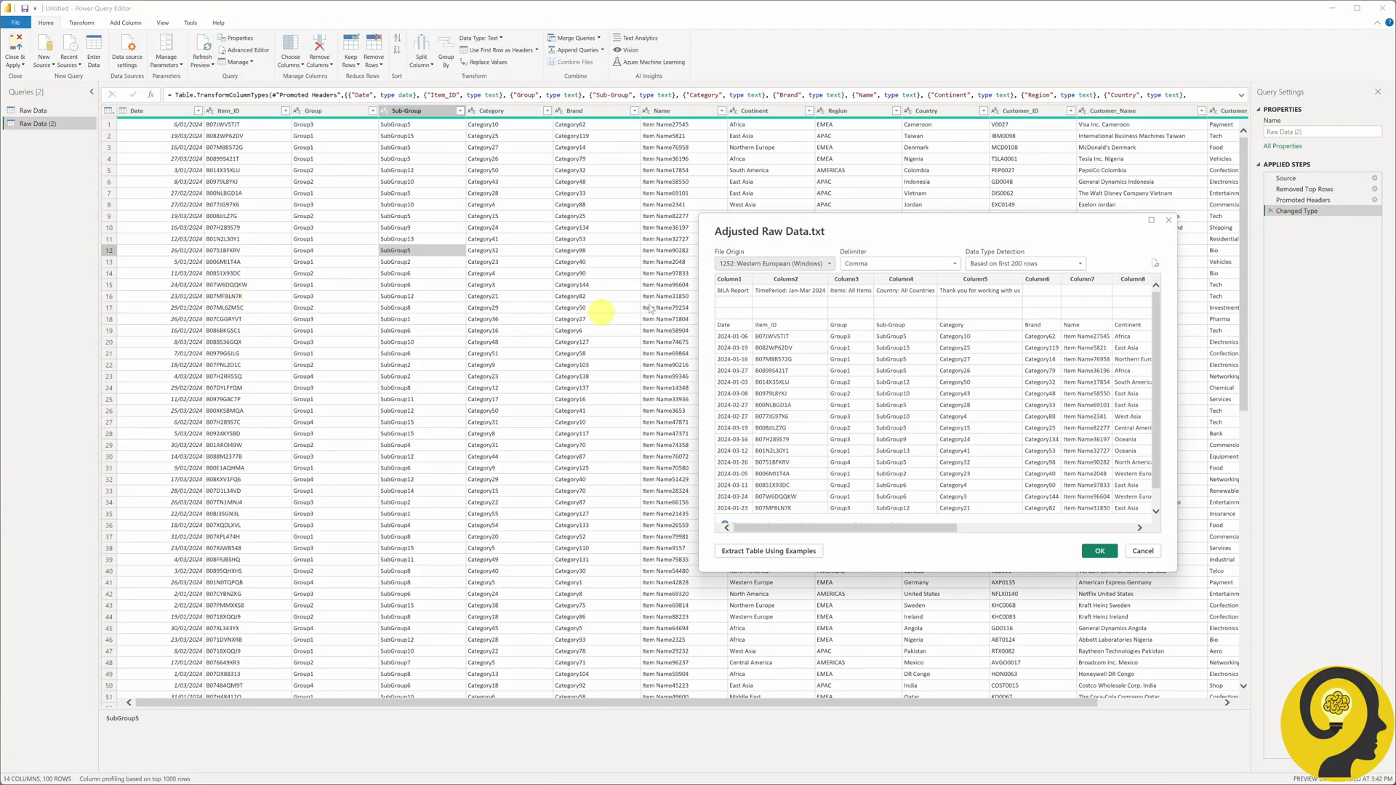
pyautogui.moveTo(815, 240); pyautogui.dragTo(419, 172)
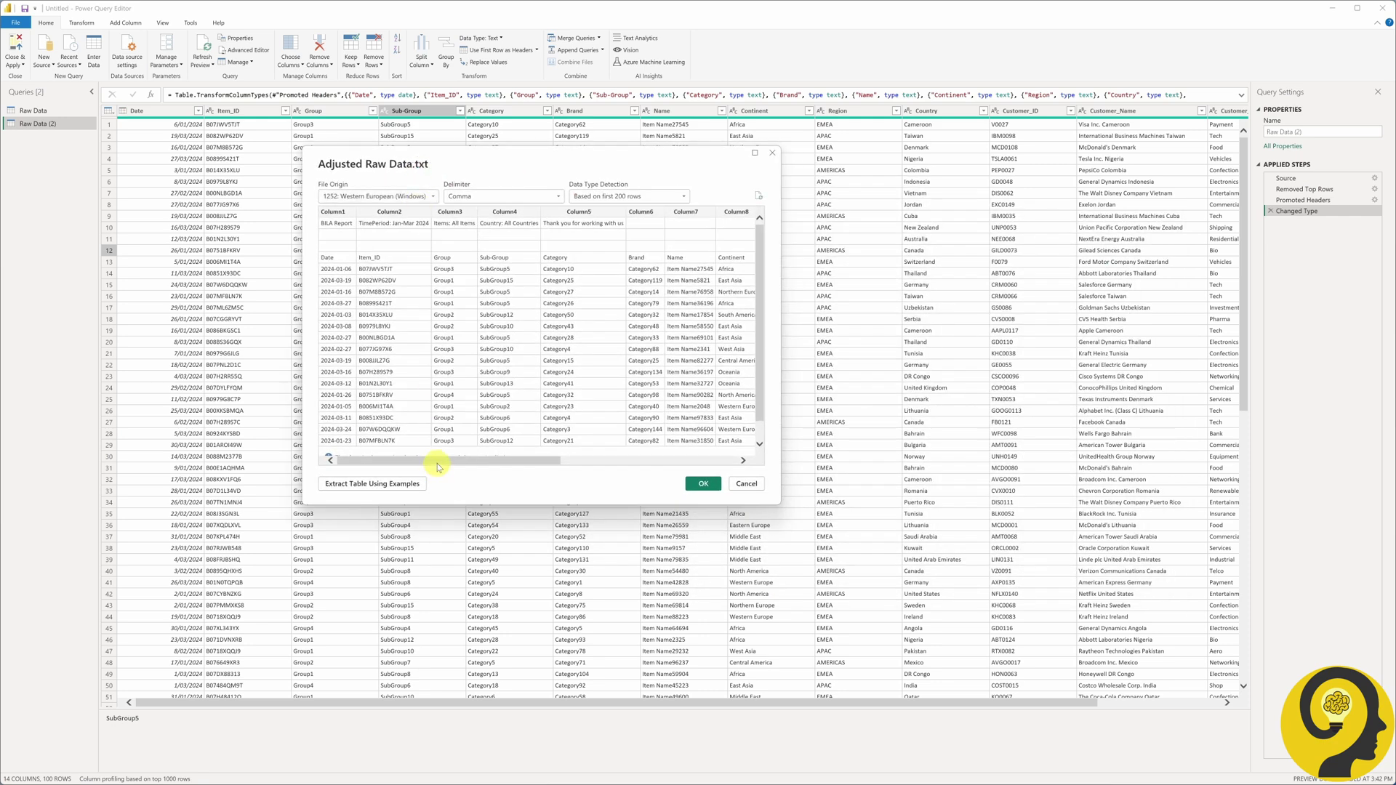
pyautogui.moveTo(438, 461); pyautogui.dragTo(396, 456)
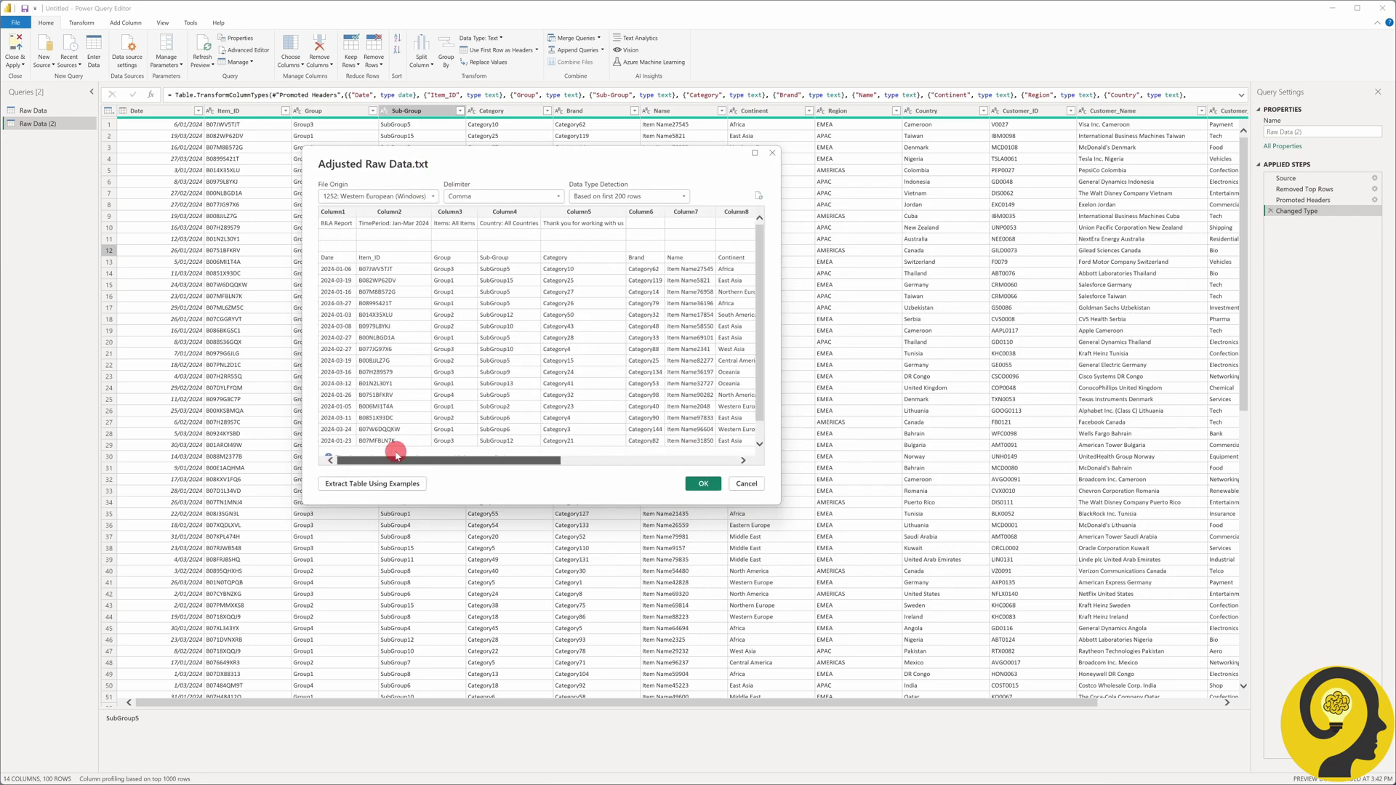
pyautogui.click(703, 484)
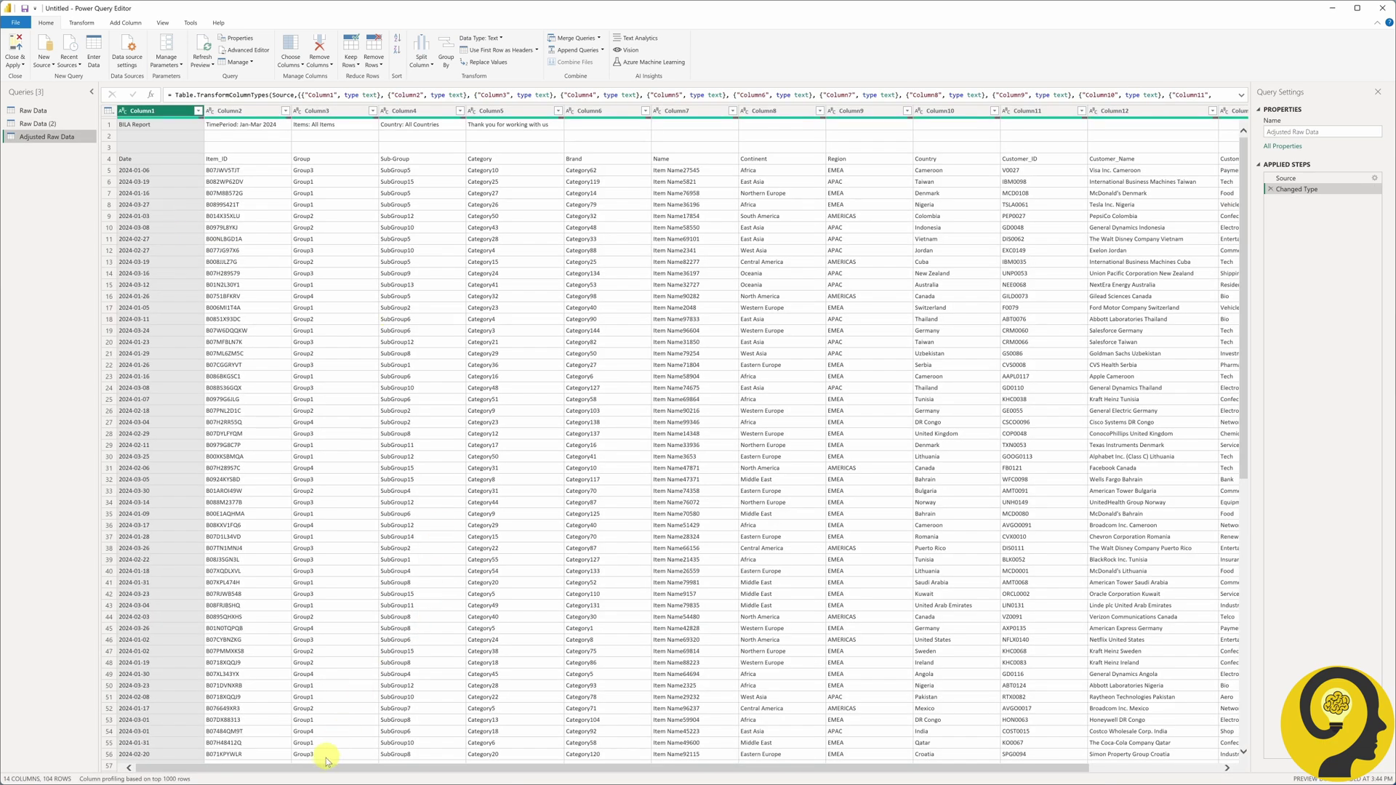
pyautogui.moveTo(324, 770); pyautogui.dragTo(743, 777)
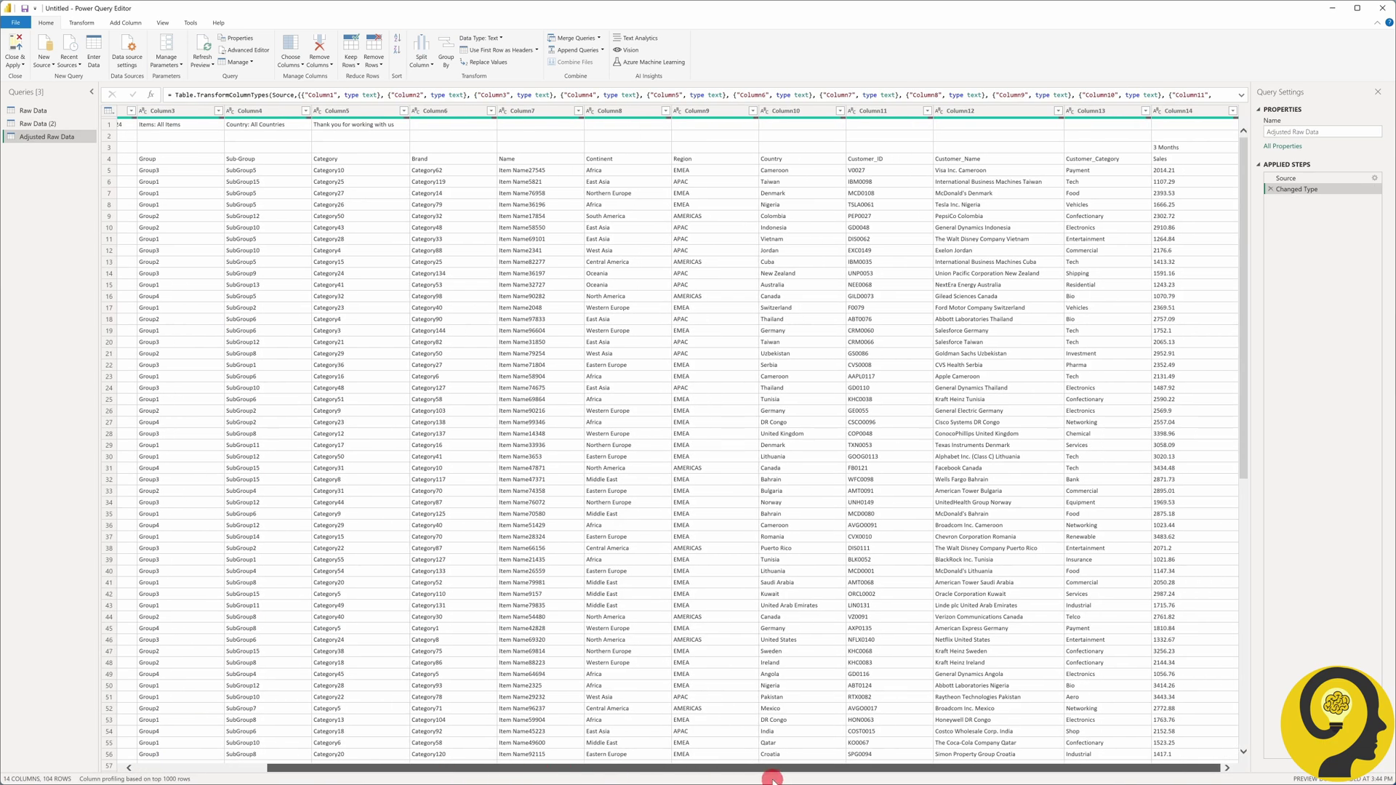
pyautogui.moveTo(462, 769); pyautogui.dragTo(331, 770)
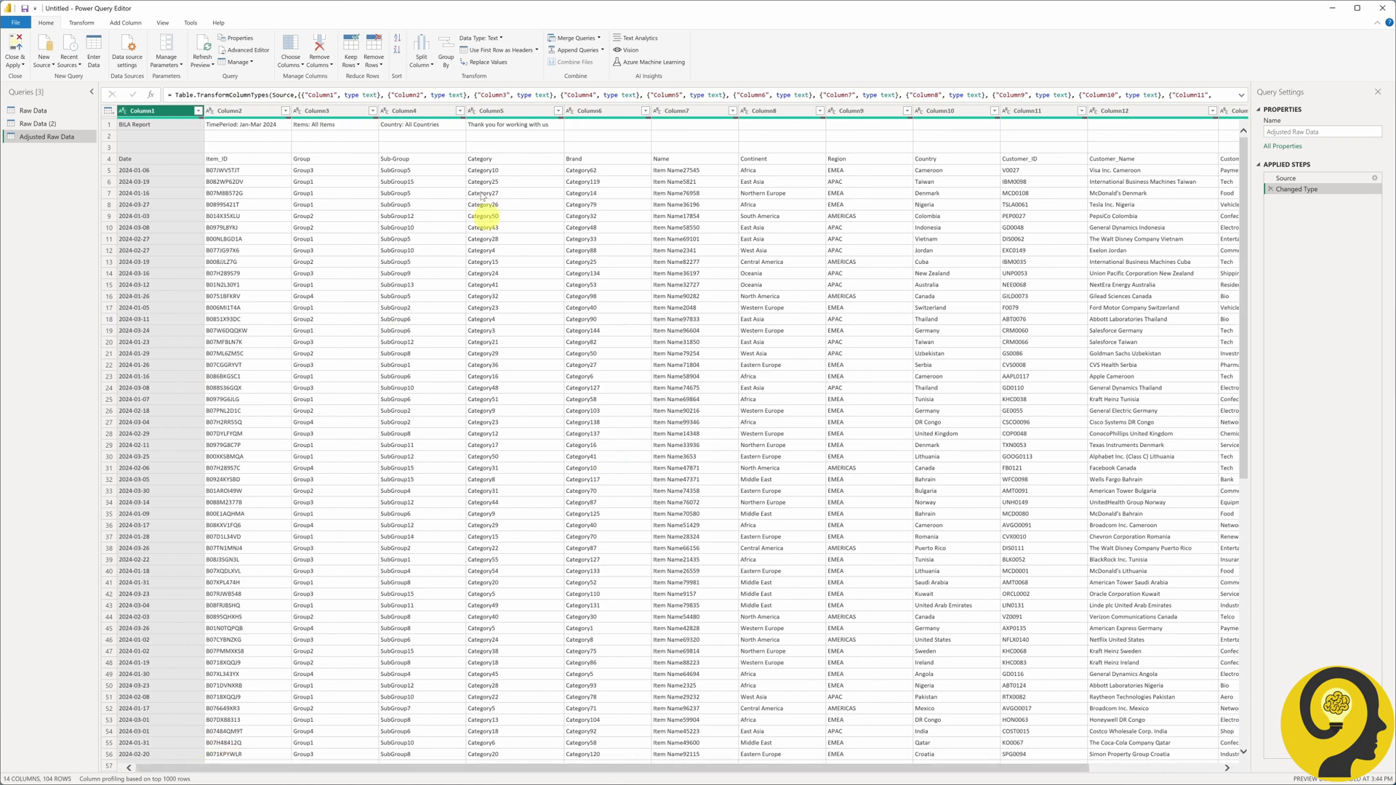